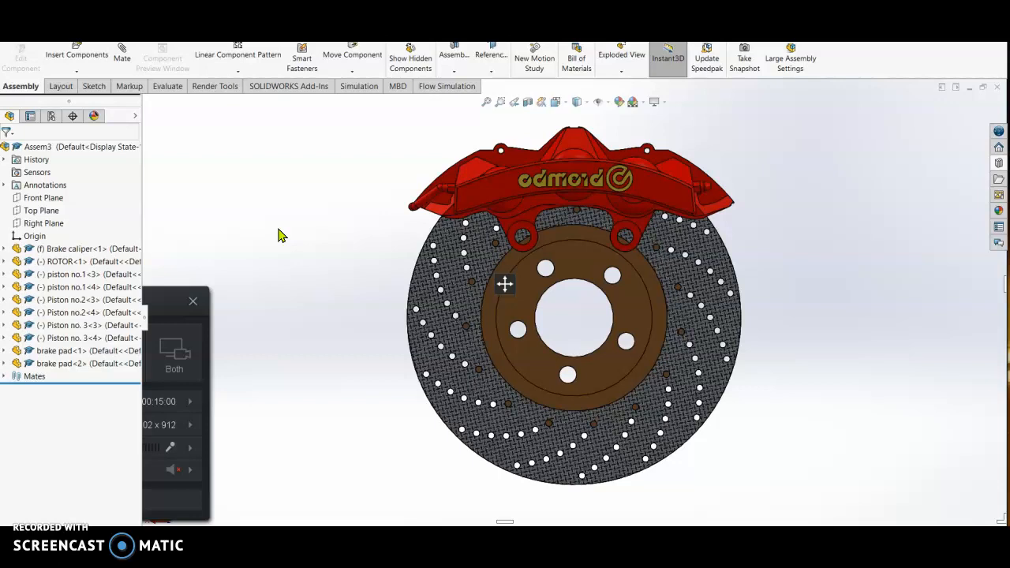
Step: Insert a new part into the assembly and place it on the rotor's front hub face to open a sketch there
{"action": "left_click", "coordinate": [75, 73]}
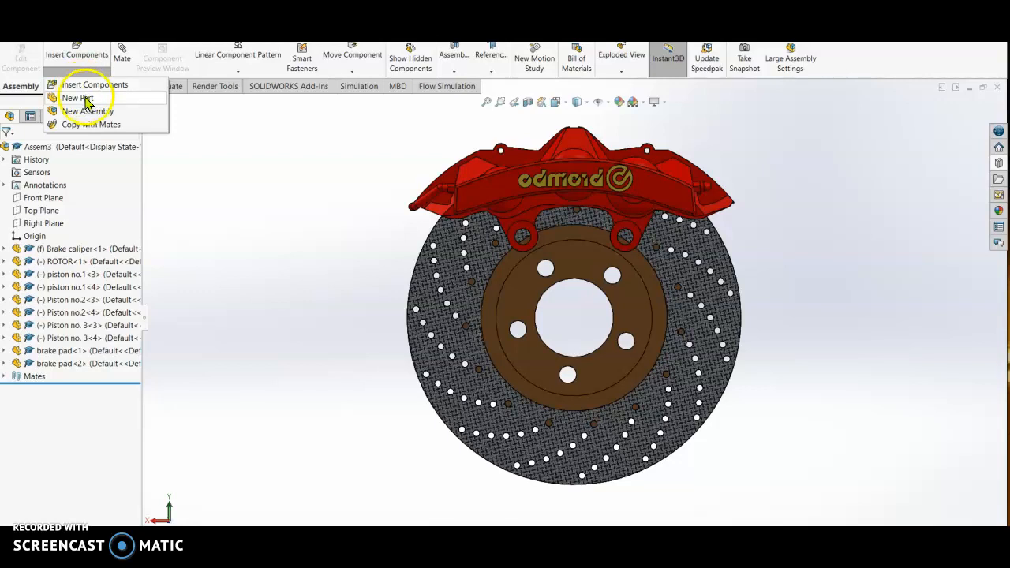
{"action": "left_click", "coordinate": [86, 100]}
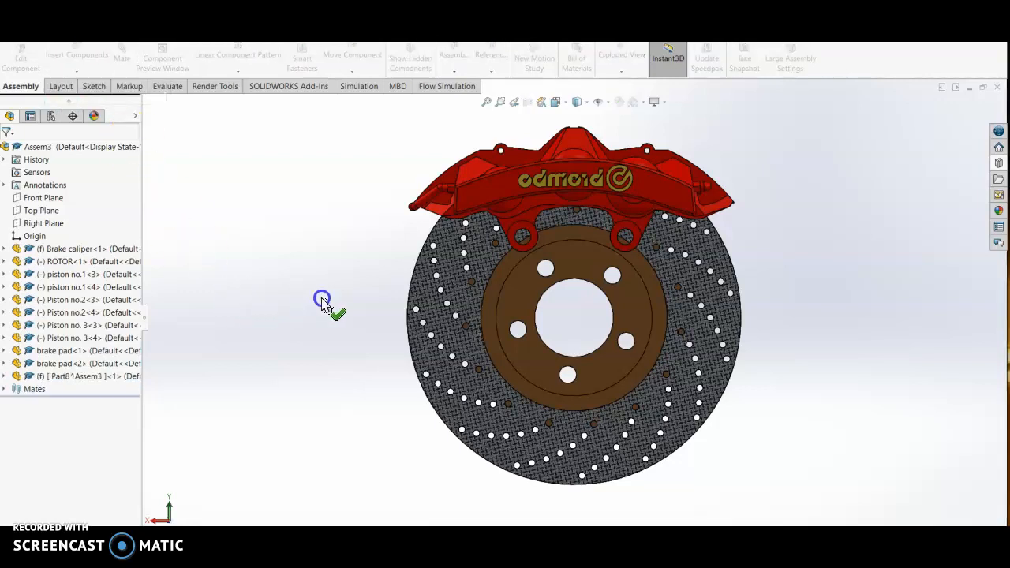
{"action": "left_click", "coordinate": [584, 264]}
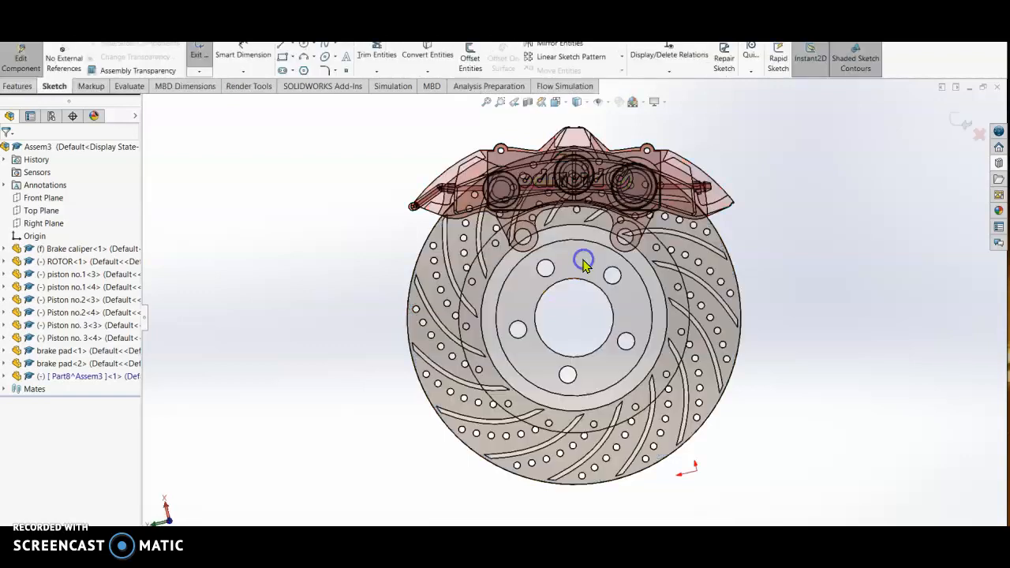
{"action": "left_click", "coordinate": [551, 268]}
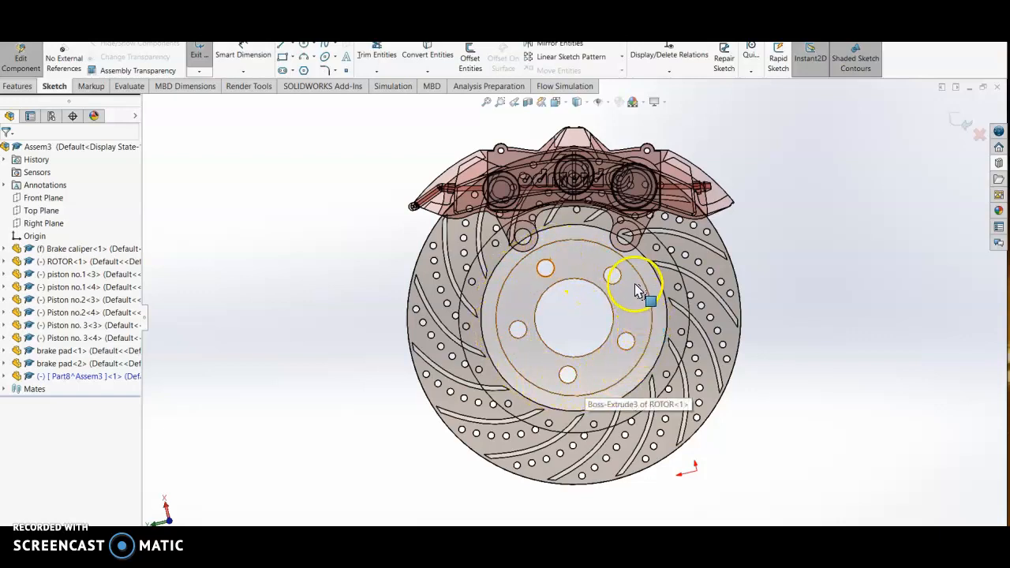
{"action": "left_click", "coordinate": [527, 300]}
{"action": "left_click_drag", "start_coordinate": [527, 300], "coordinate": [527, 311]}
{"action": "left_click", "coordinate": [549, 279]}
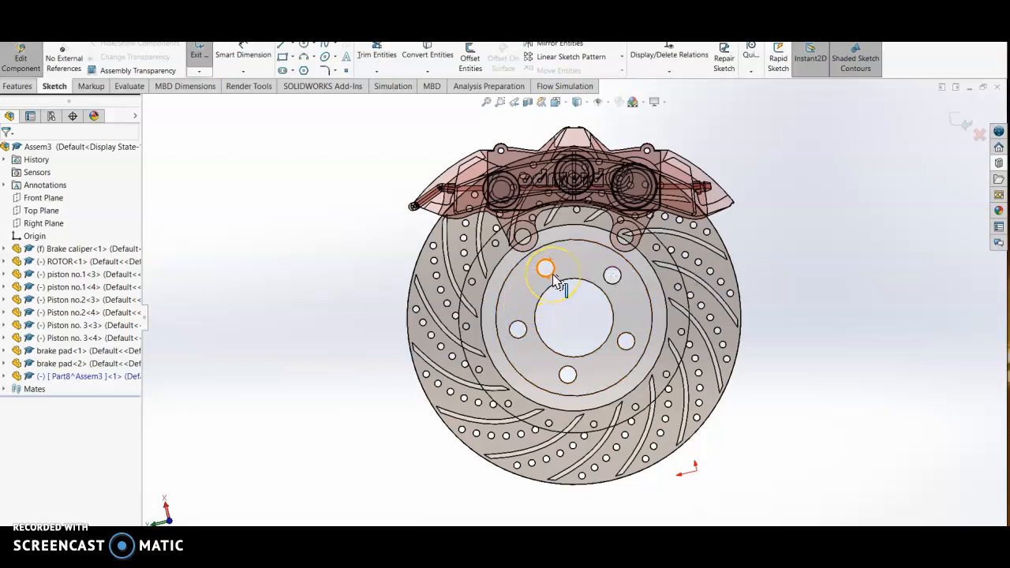
{"action": "left_click", "coordinate": [605, 286]}
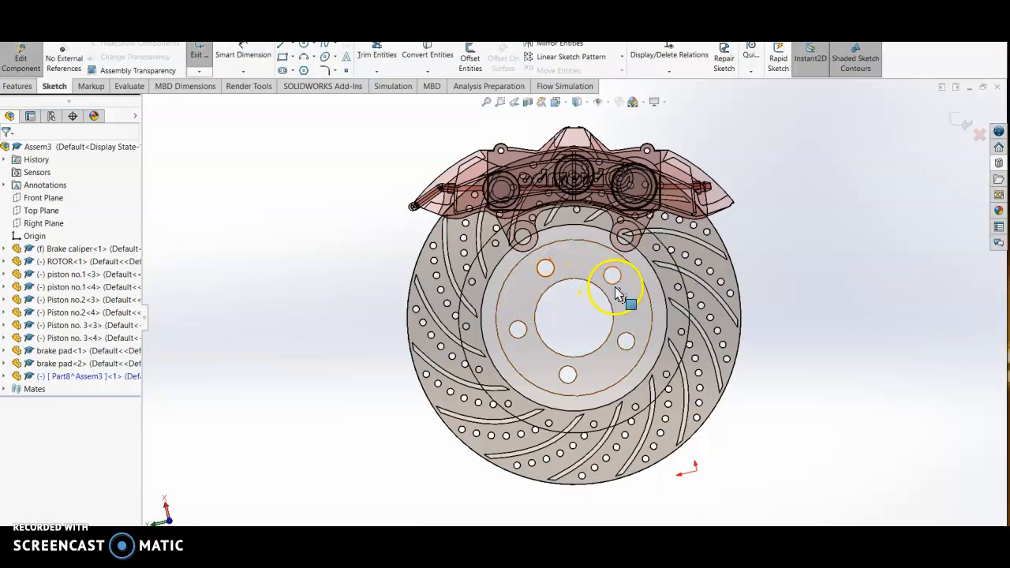
{"action": "left_click", "coordinate": [587, 271]}
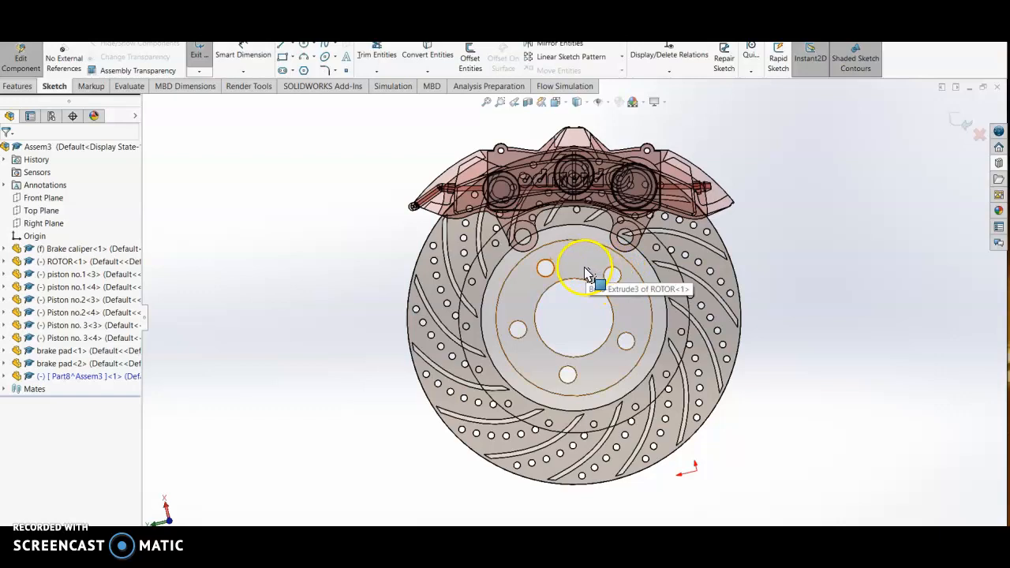
Step: Sketch three concentric circles at the rotor's centre with radii of about 26.6 mm, 34 mm and 65.7 mm
{"action": "left_click", "coordinate": [301, 46]}
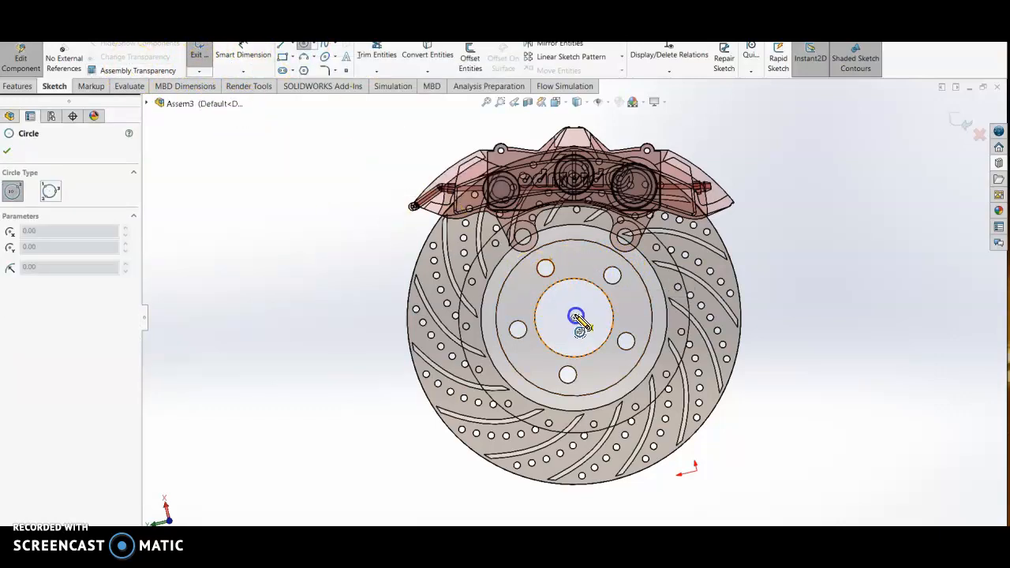
{"action": "left_click", "coordinate": [574, 318]}
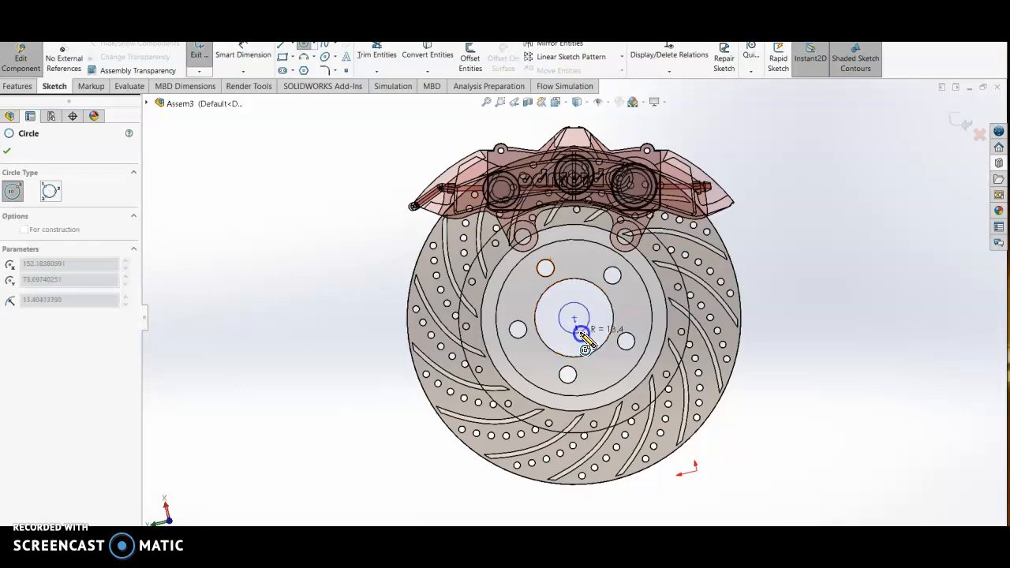
{"action": "left_click", "coordinate": [590, 347]}
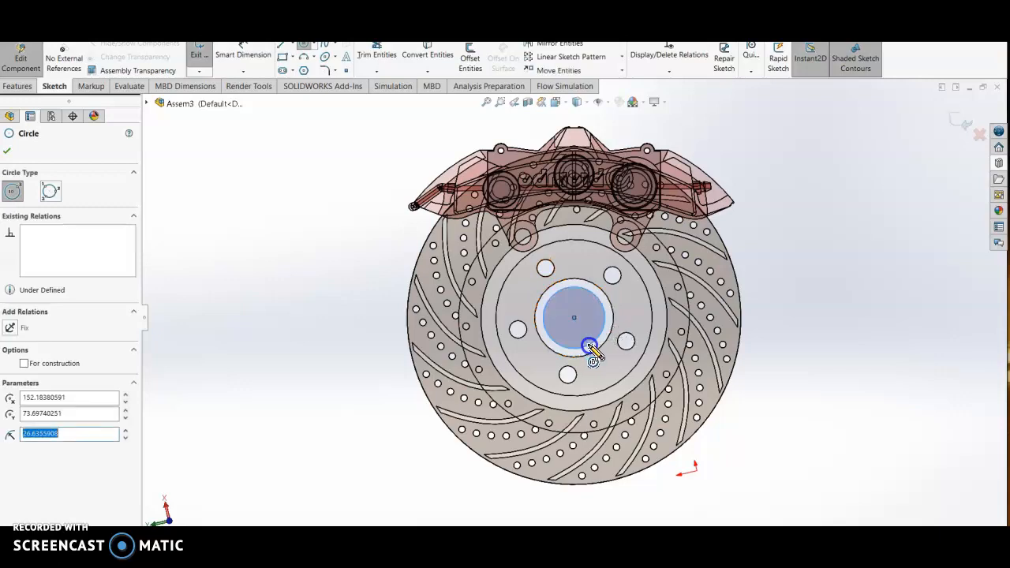
{"action": "left_click", "coordinate": [574, 318]}
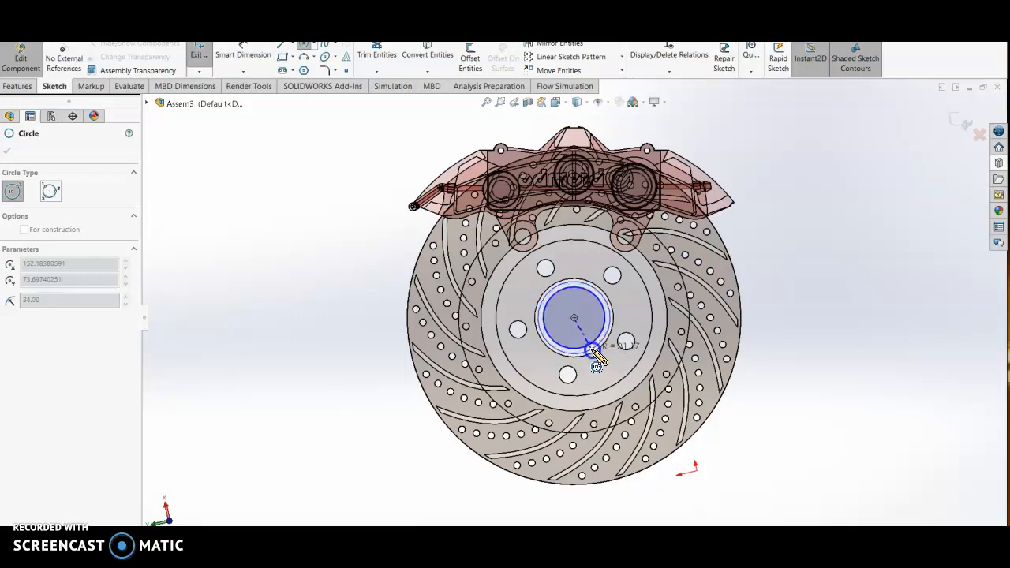
{"action": "left_click", "coordinate": [594, 351]}
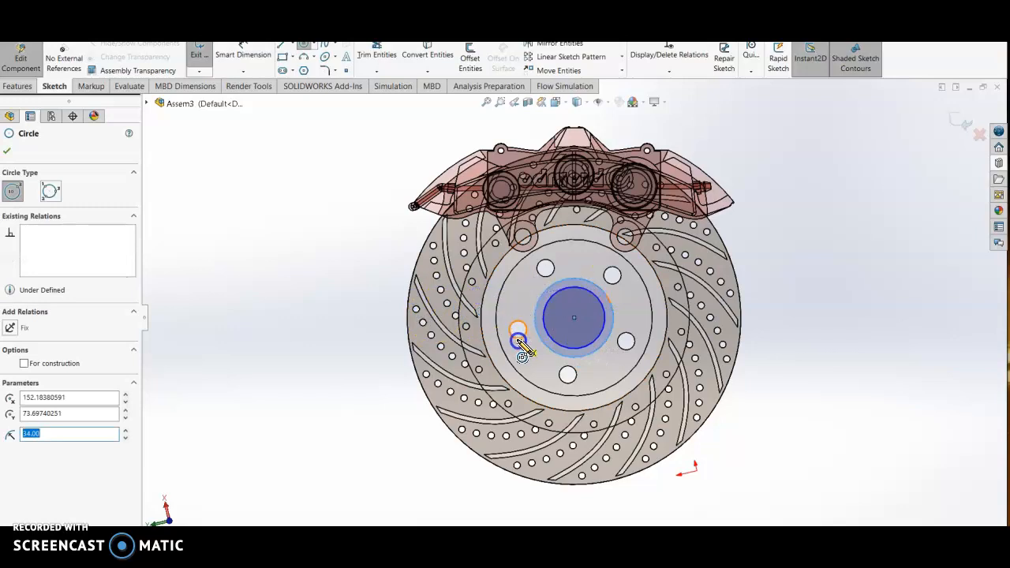
{"action": "left_click", "coordinate": [575, 320]}
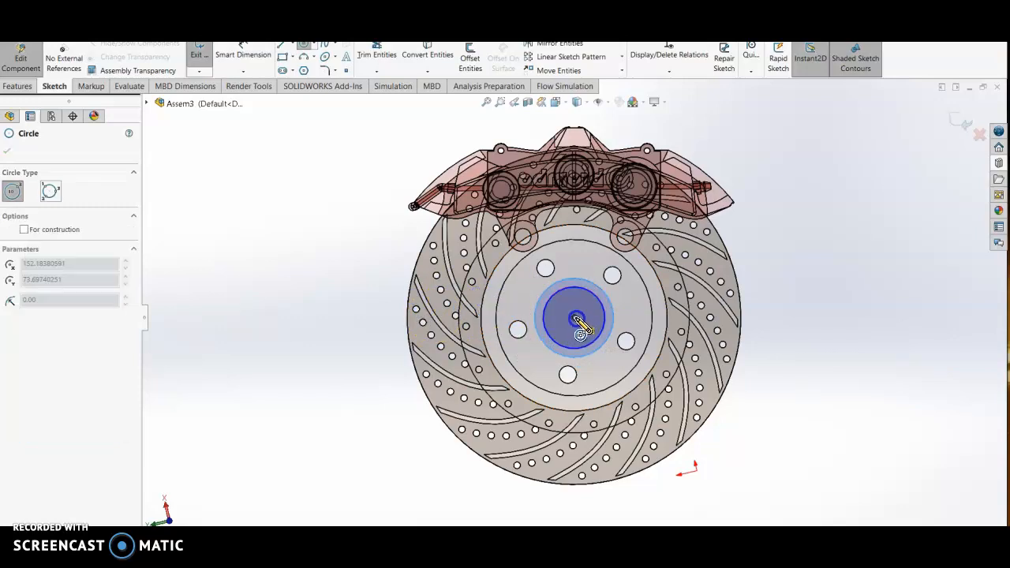
{"action": "left_click", "coordinate": [606, 390]}
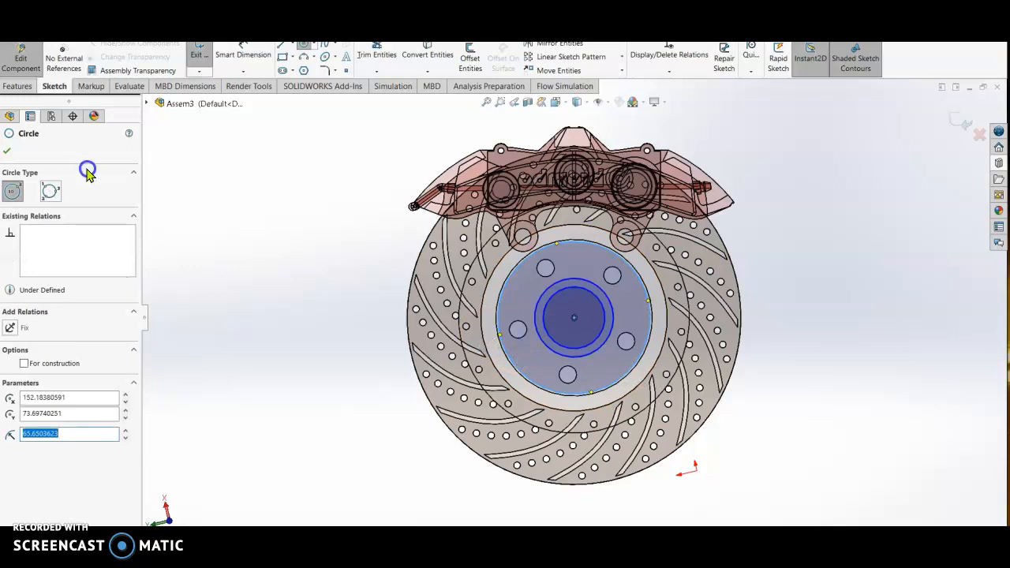
{"action": "left_click", "coordinate": [5, 154]}
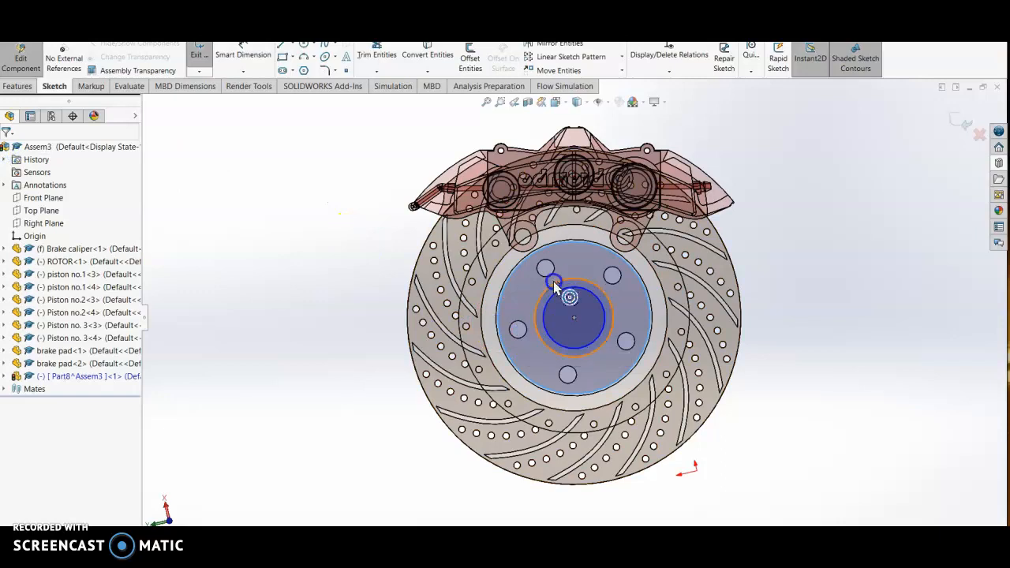
Step: Convert the edges of the rotor's five bolt holes into sketch entities
{"action": "left_click", "coordinate": [428, 59]}
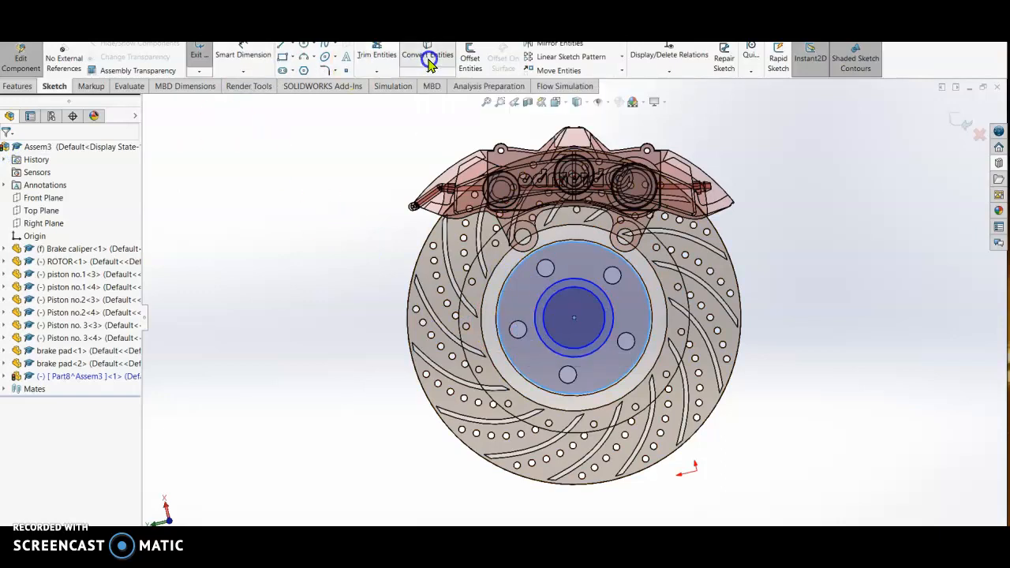
{"action": "left_click", "coordinate": [543, 276]}
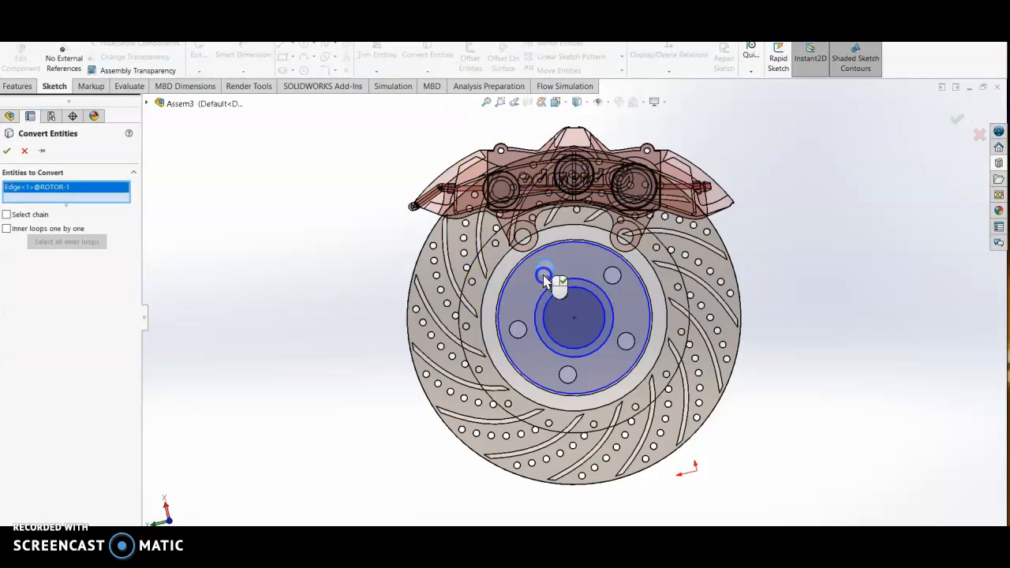
{"action": "left_click", "coordinate": [608, 281]}
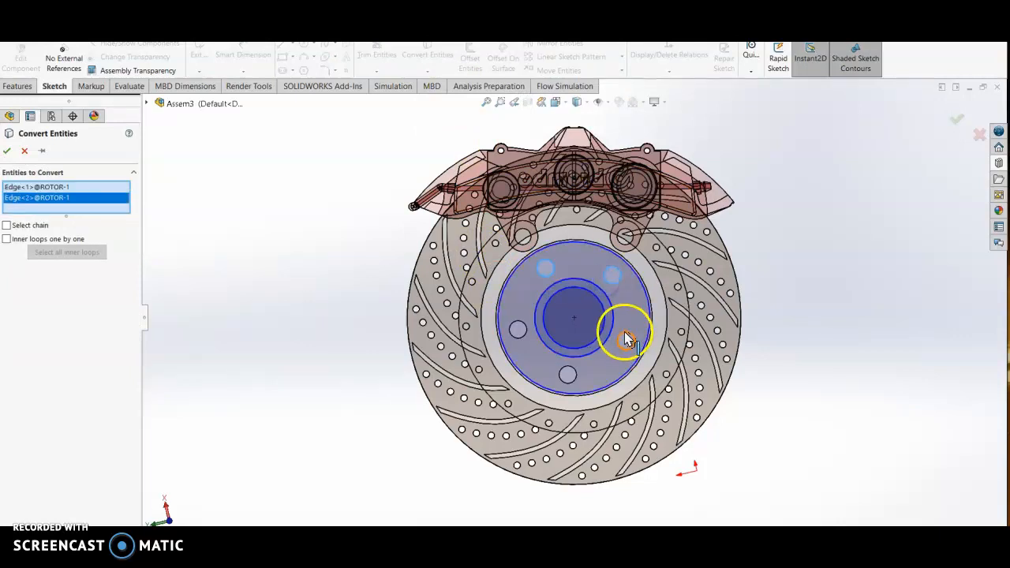
{"action": "left_click", "coordinate": [625, 340]}
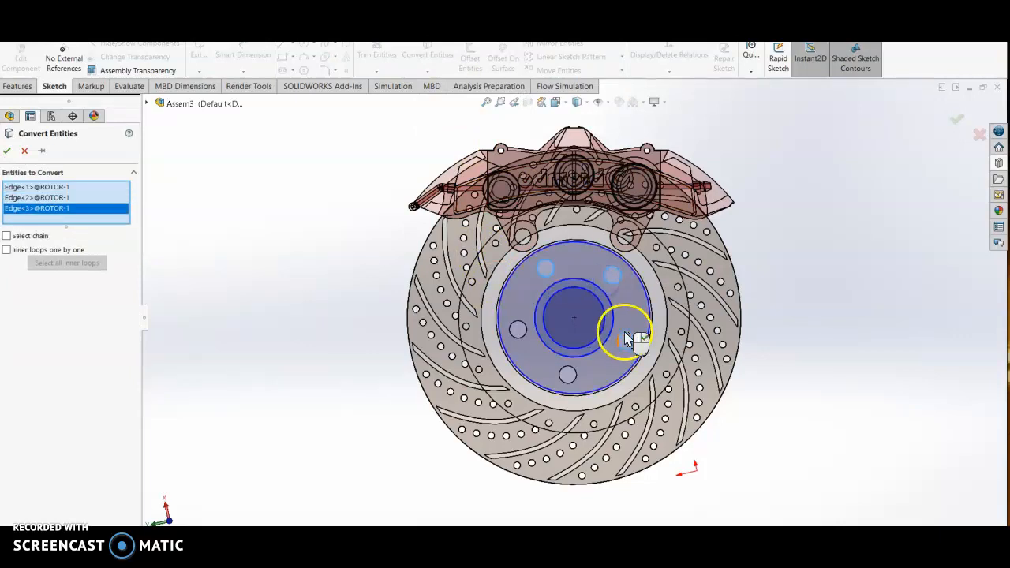
{"action": "left_click", "coordinate": [576, 378]}
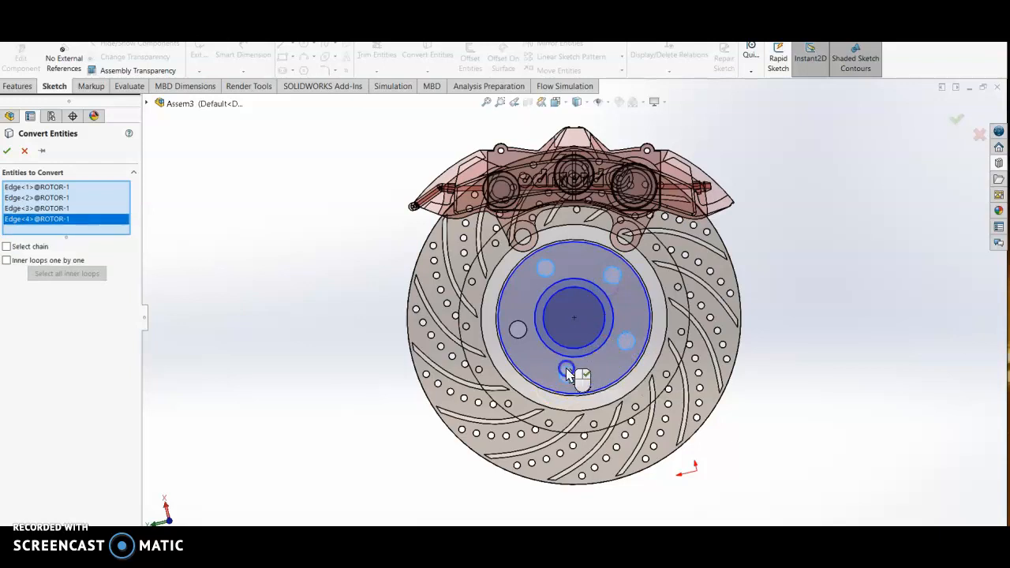
{"action": "left_click", "coordinate": [520, 337]}
{"action": "left_click", "coordinate": [27, 197]}
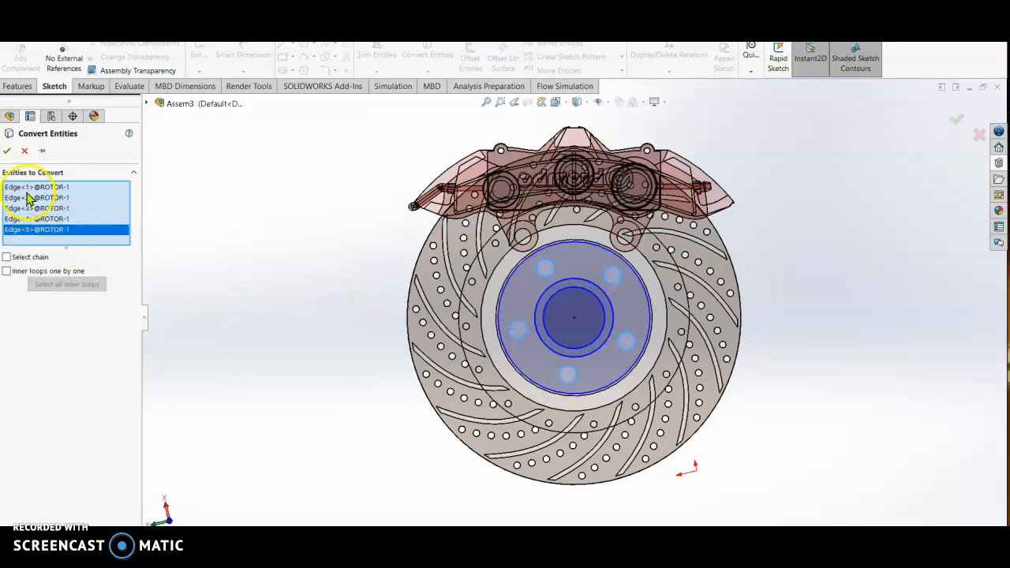
{"action": "left_click", "coordinate": [7, 150]}
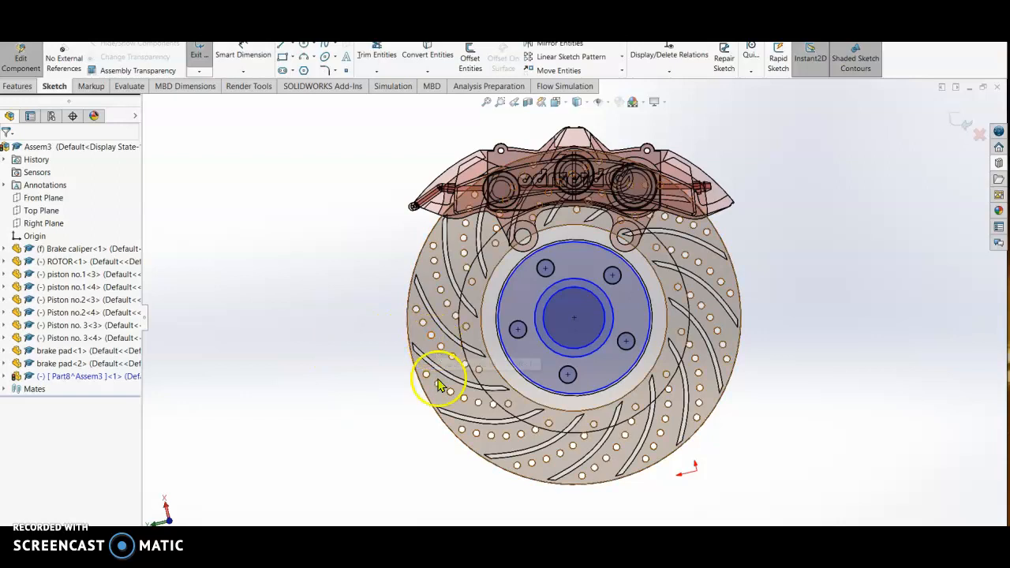
Step: Set up a 10 mm blind boss extrusion with the large flange region and the ring between the two inner circles as contours
{"action": "left_click", "coordinate": [529, 357]}
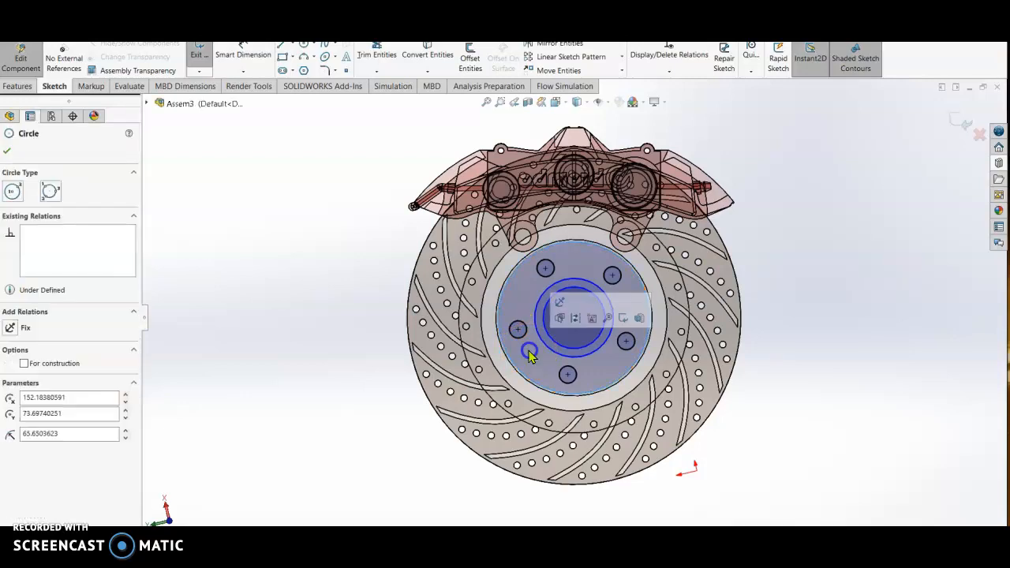
{"action": "left_click", "coordinate": [27, 86]}
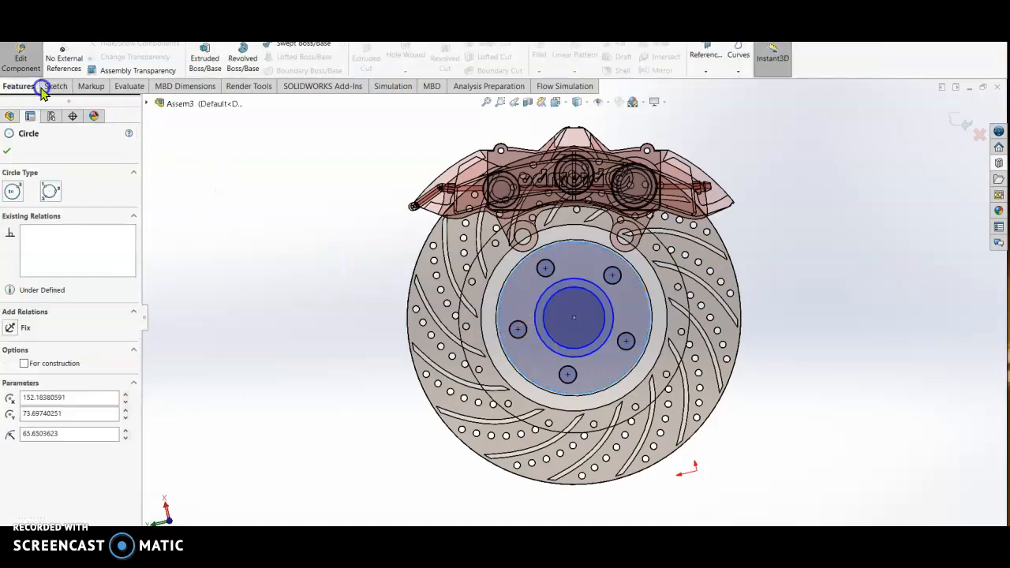
{"action": "left_click", "coordinate": [201, 57]}
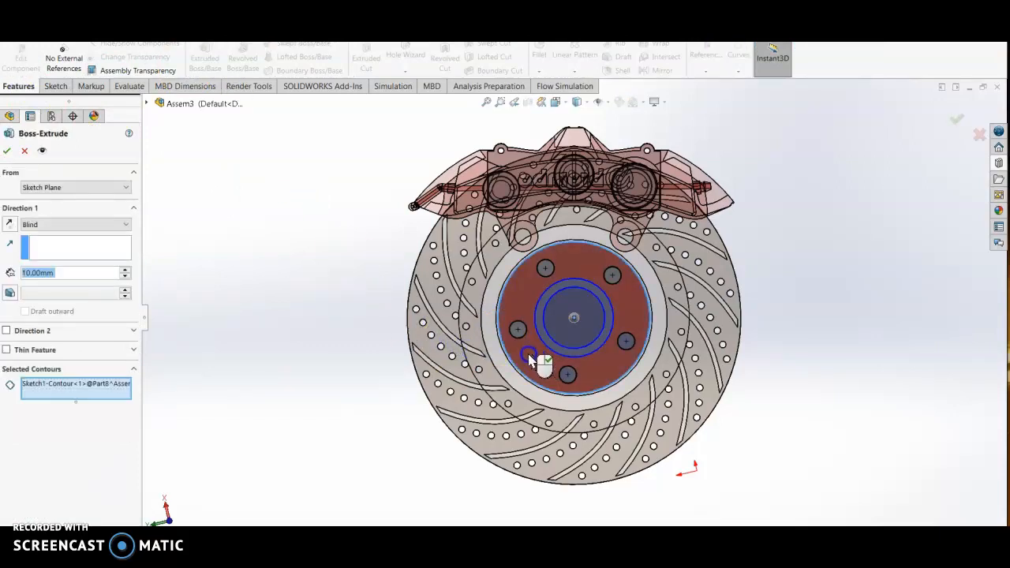
{"action": "left_click", "coordinate": [530, 359]}
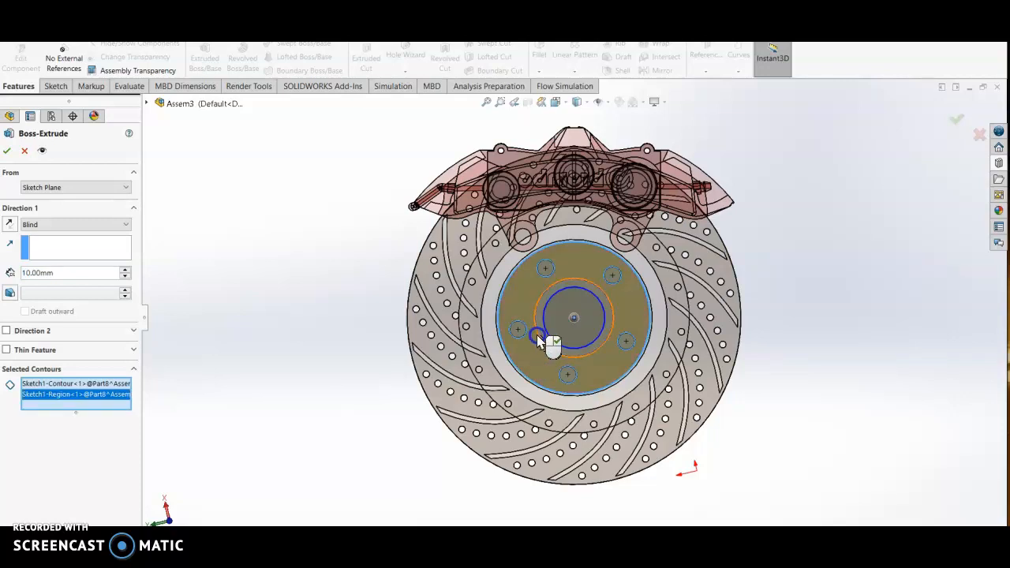
{"action": "scroll", "coordinate": [540, 339], "scroll_direction": "down", "scroll_amount": 5}
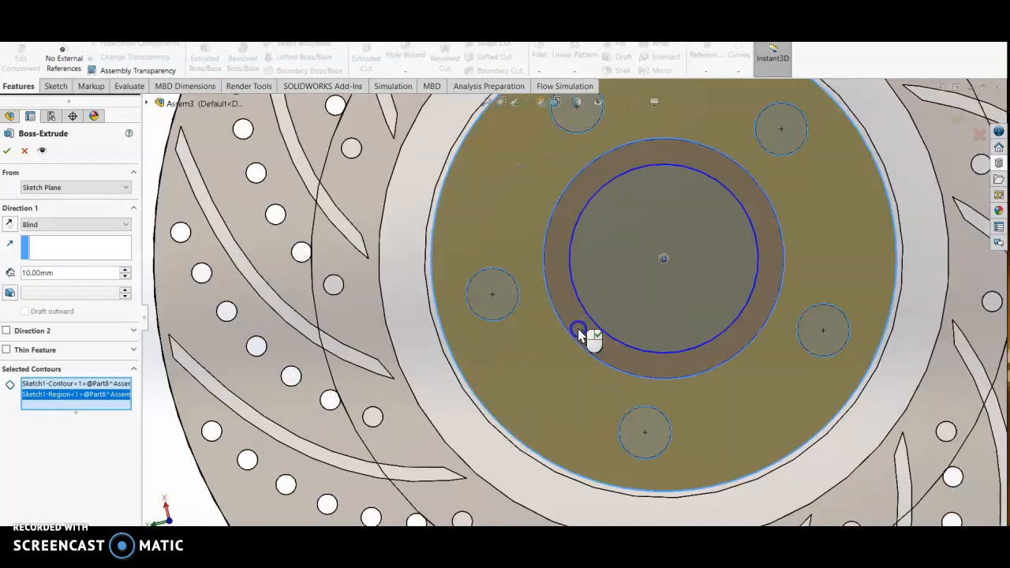
{"action": "left_click", "coordinate": [578, 333]}
{"action": "scroll", "coordinate": [571, 368], "scroll_direction": "up", "scroll_amount": 4}
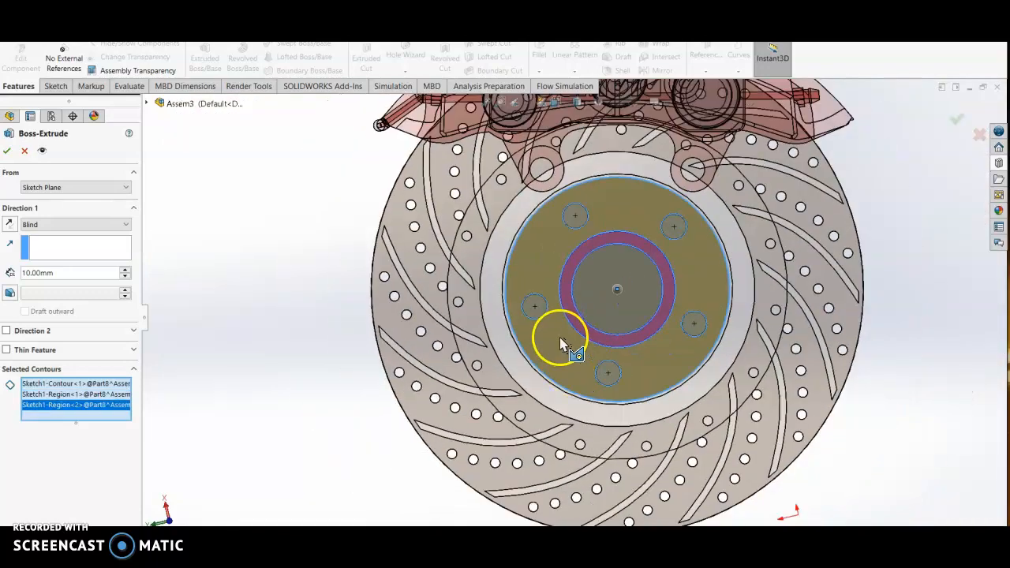
{"action": "scroll", "coordinate": [559, 334], "scroll_direction": "up", "scroll_amount": 1}
{"action": "middle_click_drag", "start_coordinate": [559, 334], "coordinate": [575, 342]}
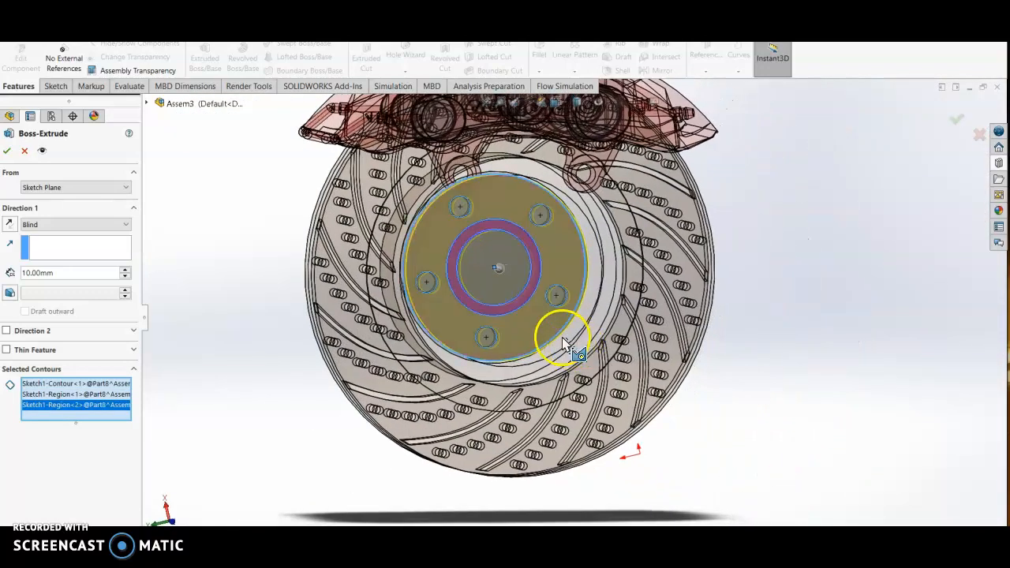
Step: Add the five bolt-hole regions to the selected contours and complete the boss extrusion
{"action": "scroll", "coordinate": [489, 253], "scroll_direction": "down", "scroll_amount": 4}
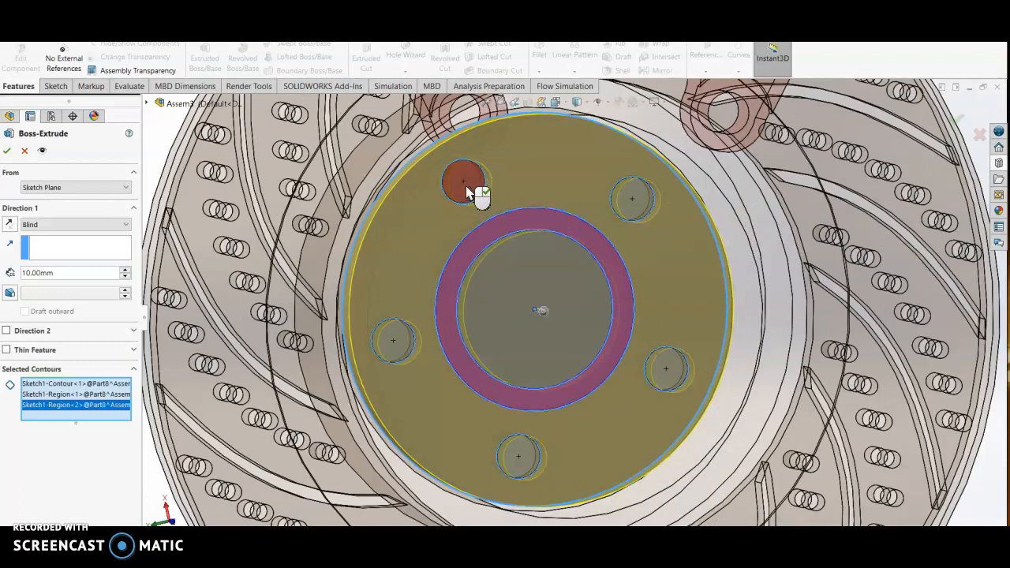
{"action": "left_click", "coordinate": [467, 191]}
{"action": "left_click", "coordinate": [405, 351]}
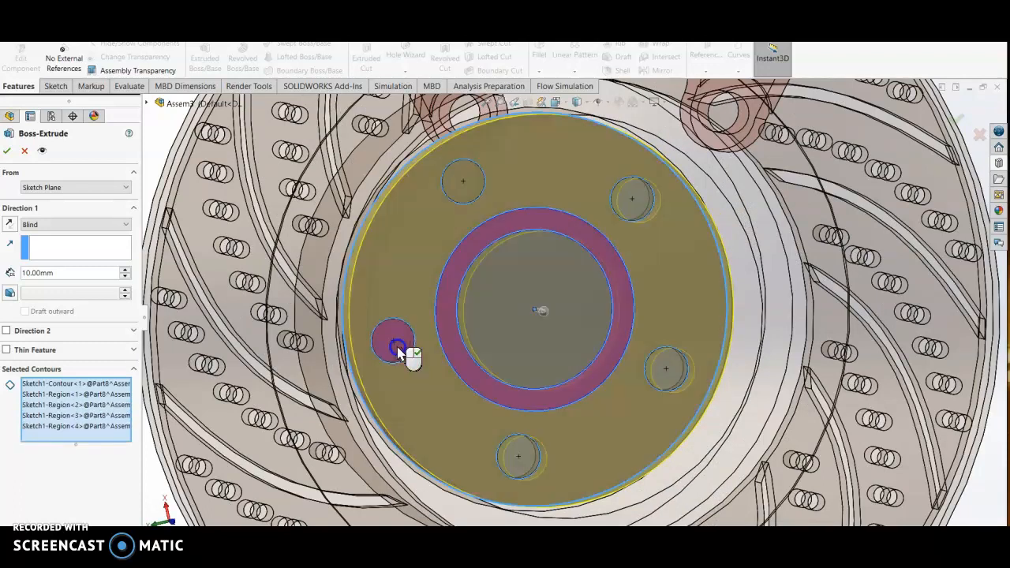
{"action": "left_click", "coordinate": [523, 457]}
{"action": "left_click", "coordinate": [680, 370]}
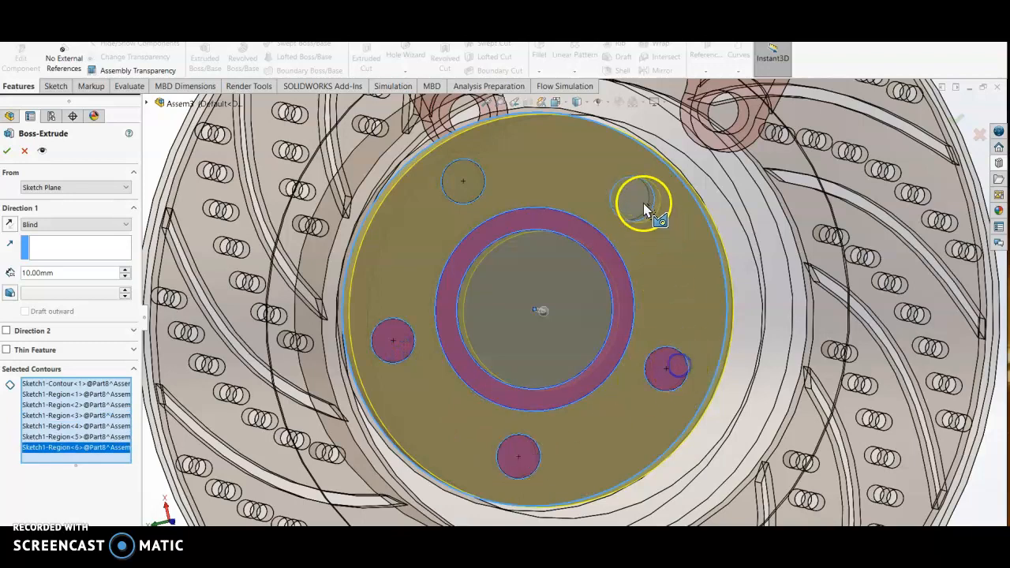
{"action": "left_click", "coordinate": [646, 207]}
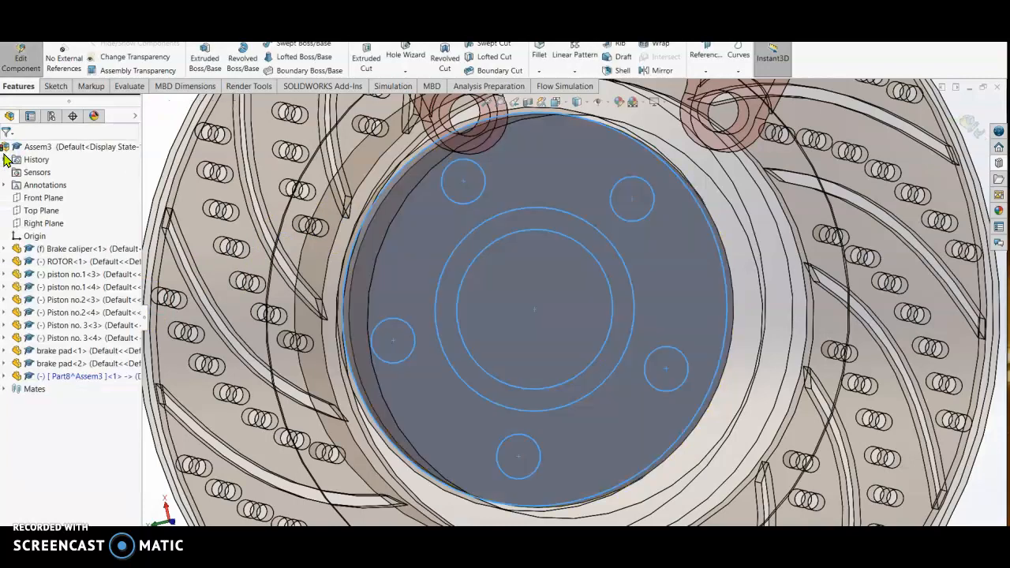
Step: Open the new hub part from the assembly in its own part window
{"action": "scroll", "coordinate": [581, 393], "scroll_direction": "up", "scroll_amount": 3}
{"action": "mouse_move", "coordinate": [578, 382]}
{"action": "middle_mouse_down"}
{"action": "mouse_move", "coordinate": [590, 384]}
{"action": "mouse_move", "coordinate": [575, 387]}
{"action": "middle_mouse_up"}
{"action": "scroll", "coordinate": [584, 386], "scroll_direction": "up", "scroll_amount": 1}
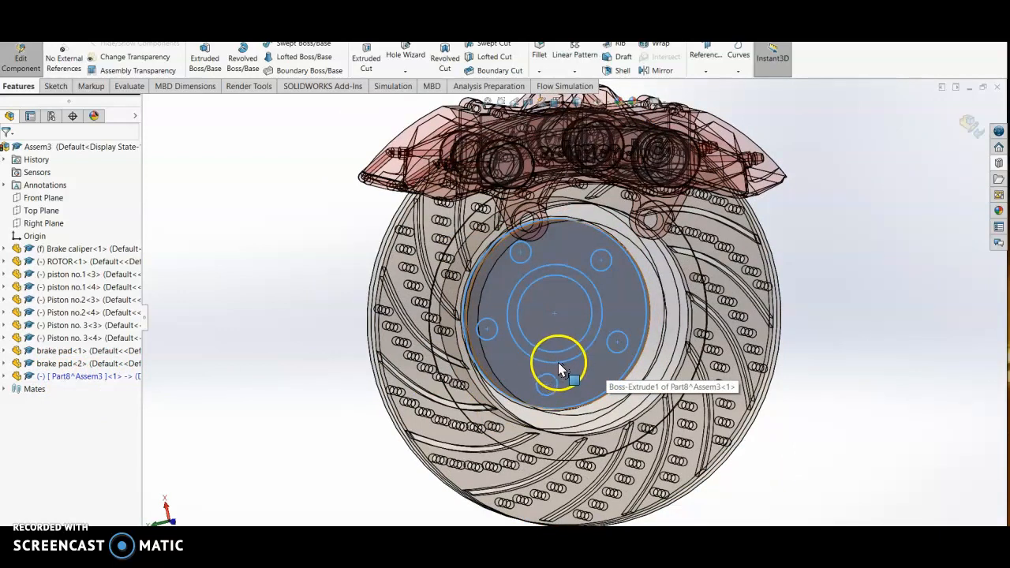
{"action": "left_click", "coordinate": [594, 368]}
{"action": "right_click", "coordinate": [594, 367]}
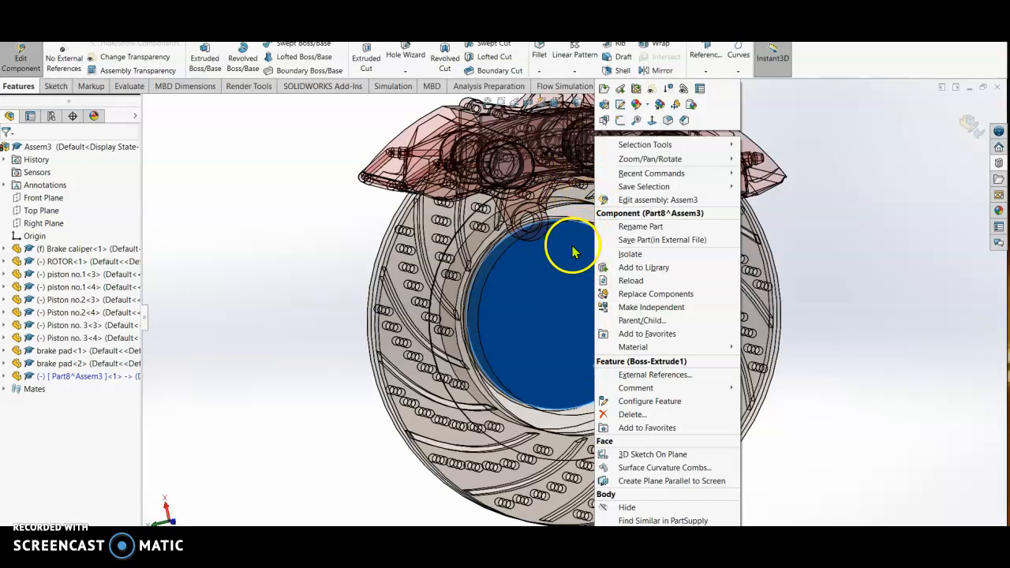
{"action": "left_click", "coordinate": [604, 87]}
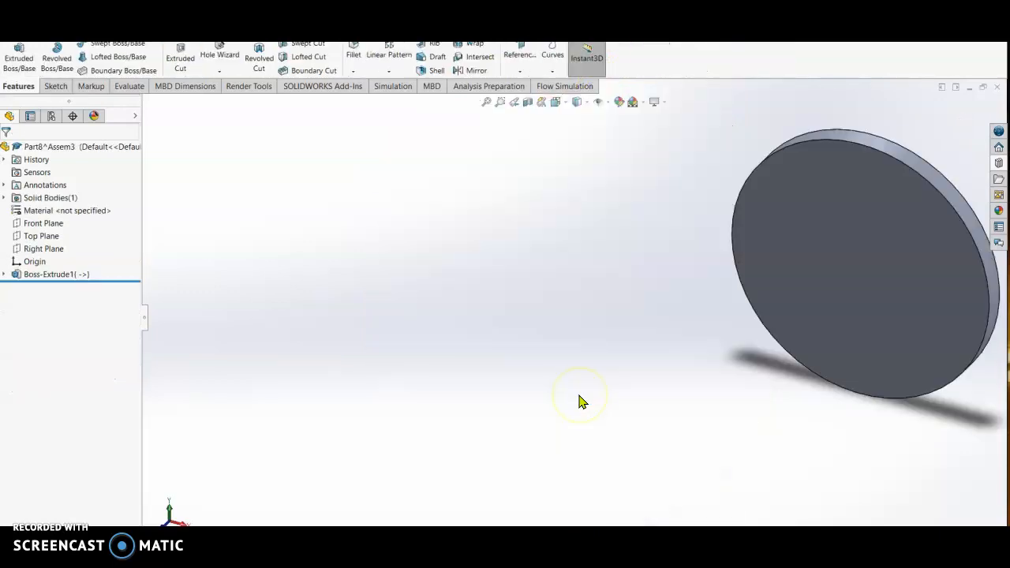
Step: Make the flange extrusion's sketch visible in the hub part
{"action": "left_click", "coordinate": [5, 274]}
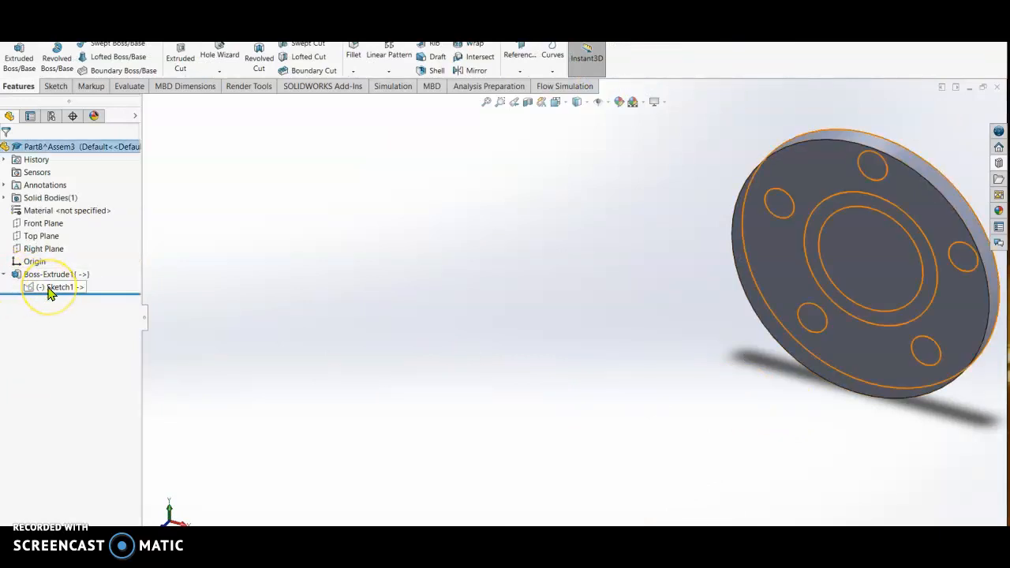
{"action": "right_click", "coordinate": [48, 291]}
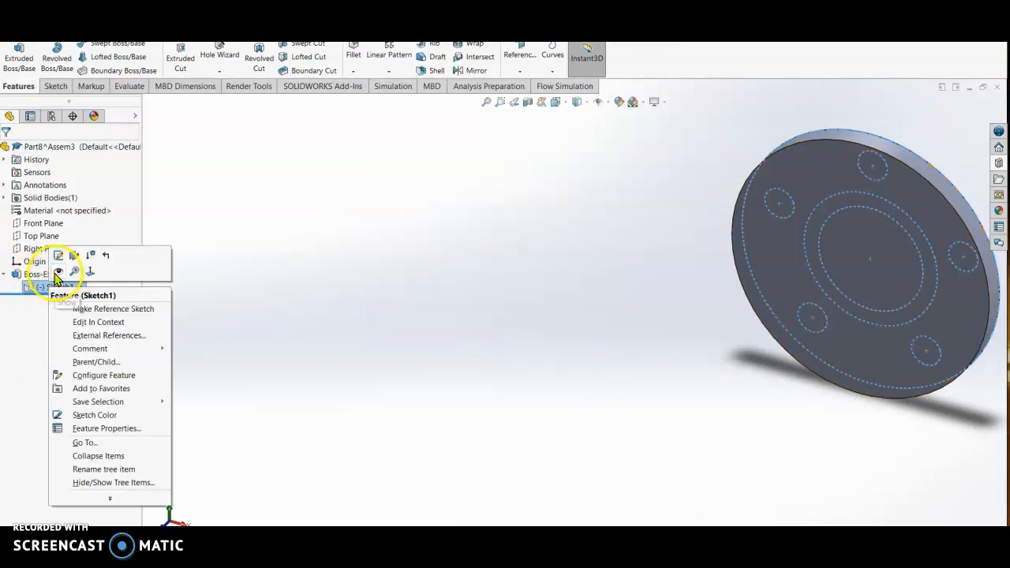
{"action": "left_click", "coordinate": [57, 275]}
{"action": "mouse_move", "coordinate": [453, 426]}
{"action": "middle_mouse_down"}
{"action": "mouse_move", "coordinate": [523, 405]}
{"action": "mouse_move", "coordinate": [579, 371]}
{"action": "mouse_move", "coordinate": [636, 388]}
{"action": "mouse_move", "coordinate": [669, 532]}
{"action": "middle_mouse_up"}
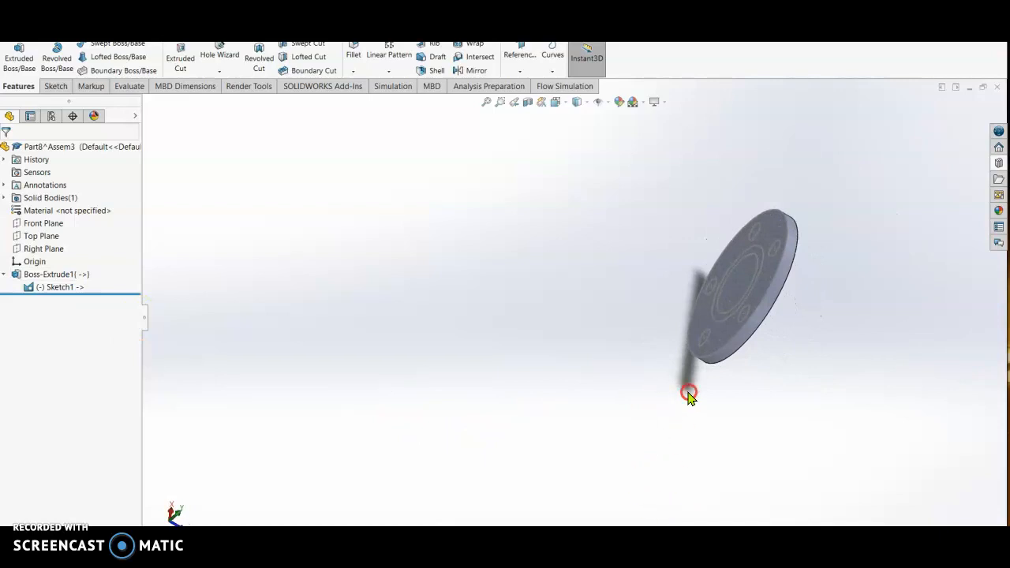
{"action": "left_click", "coordinate": [653, 416]}
Step: Set up a boss extrusion from the flange sketch with the five bolt-hole regions as selected contours
{"action": "left_click", "coordinate": [71, 287]}
{"action": "left_click", "coordinate": [19, 63]}
{"action": "scroll", "coordinate": [701, 331], "scroll_direction": "down", "scroll_amount": 3}
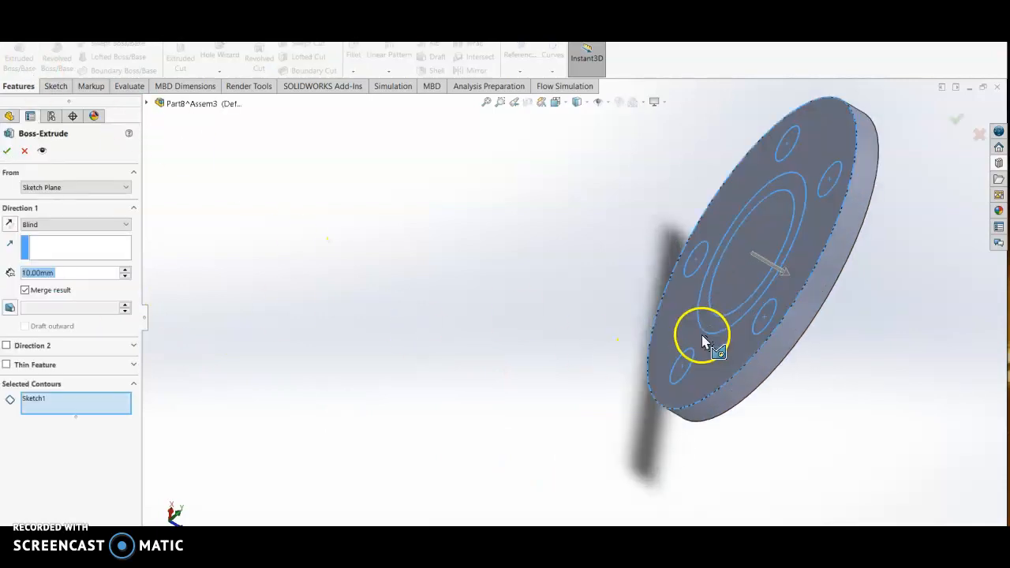
{"action": "left_click", "coordinate": [677, 330]}
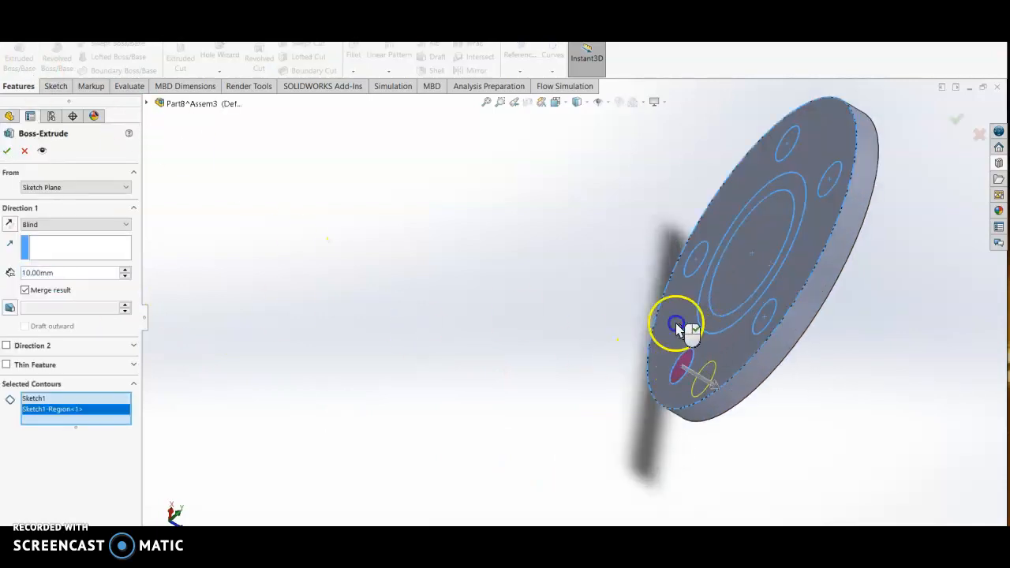
{"action": "left_click", "coordinate": [698, 264]}
{"action": "left_click", "coordinate": [782, 157]}
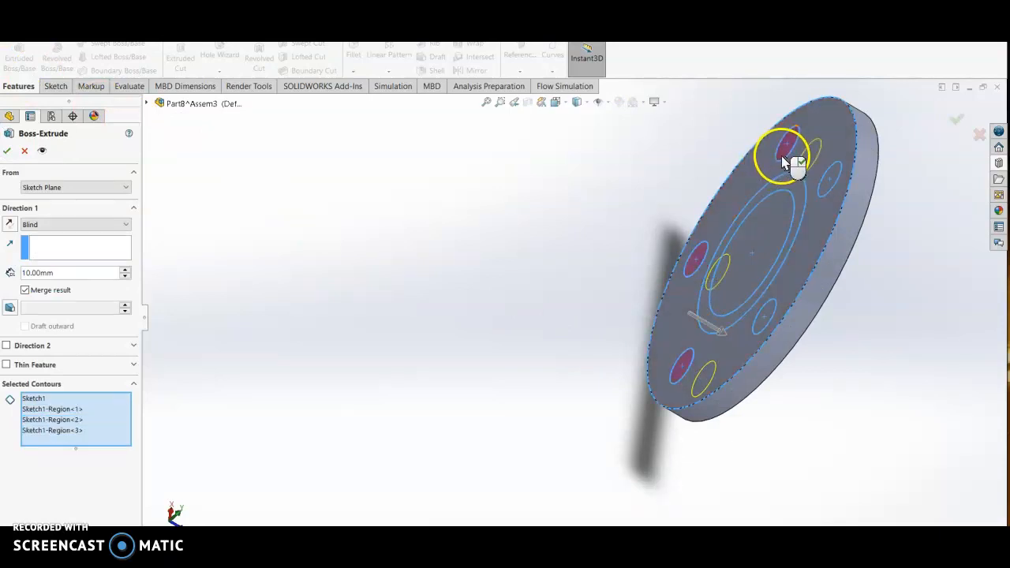
{"action": "left_click", "coordinate": [832, 179]}
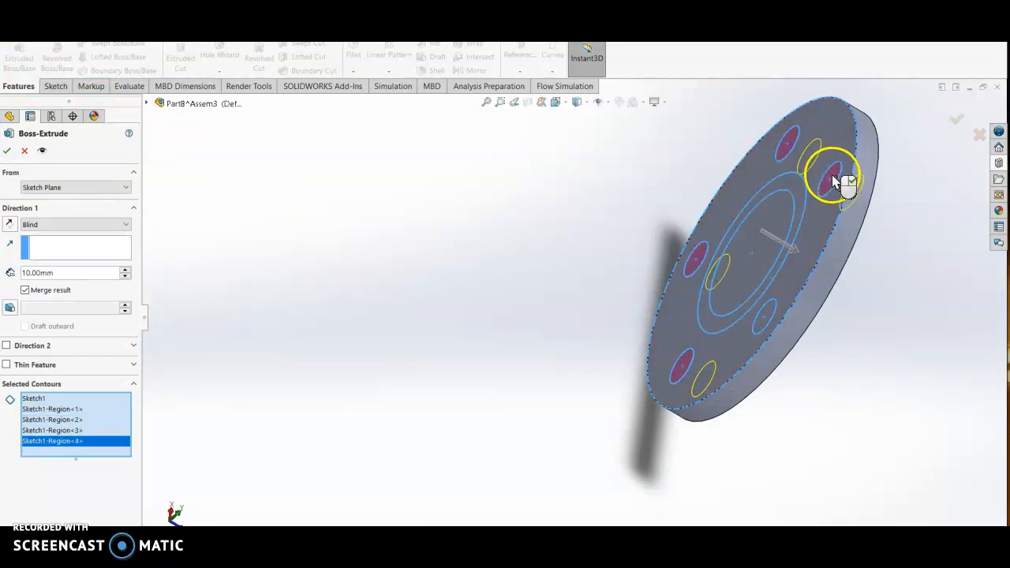
{"action": "left_click", "coordinate": [762, 310]}
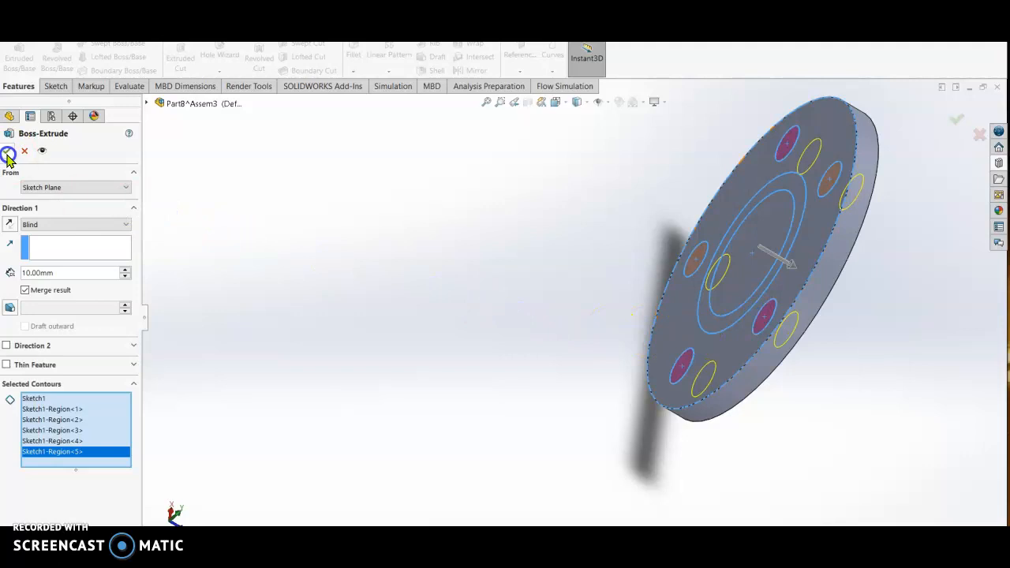
Step: Reverse the extrusion direction, set the blind depth to 60 mm and complete the five wheel studs
{"action": "left_click", "coordinate": [9, 228]}
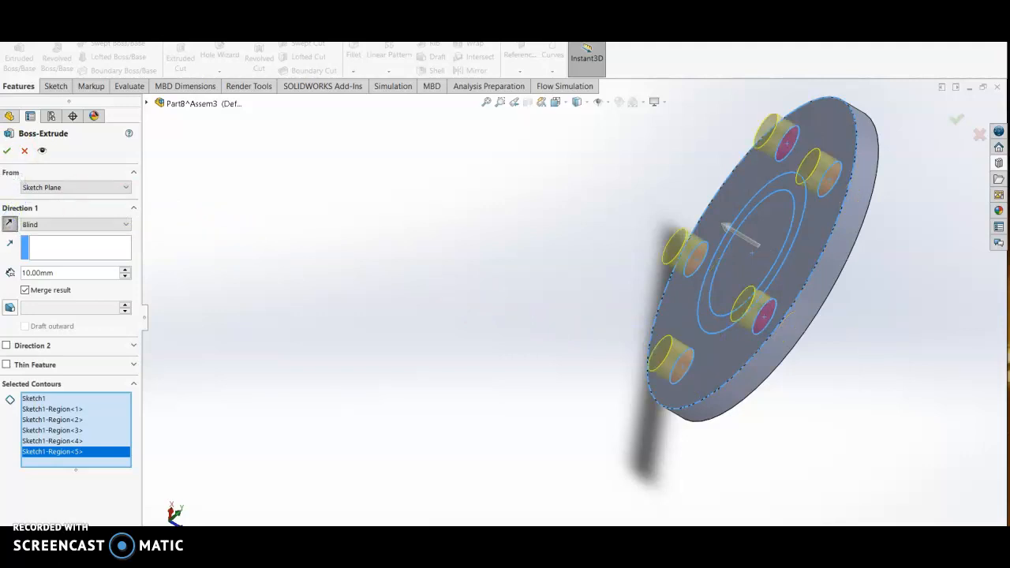
{"action": "left_click", "coordinate": [124, 269]}
{"action": "left_click", "coordinate": [124, 269]}
{"action": "left_click", "coordinate": [124, 269]}
{"action": "left_click", "coordinate": [124, 269]}
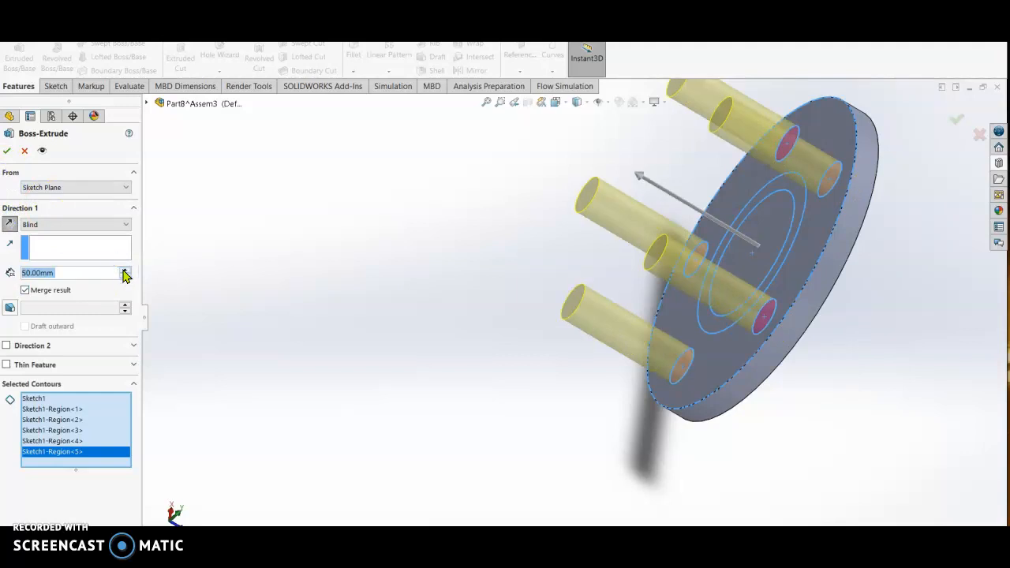
{"action": "left_click", "coordinate": [124, 269]}
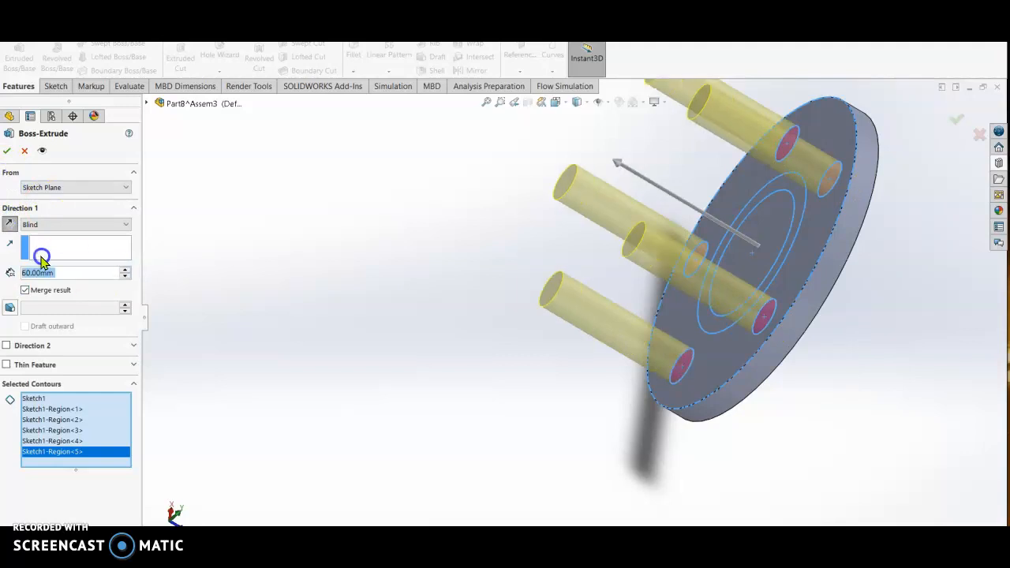
{"action": "left_click", "coordinate": [9, 152]}
Step: Edit the flange extrusion to remove the region inside the innermost circle from its contours
{"action": "middle_click_drag", "start_coordinate": [694, 401], "coordinate": [607, 340]}
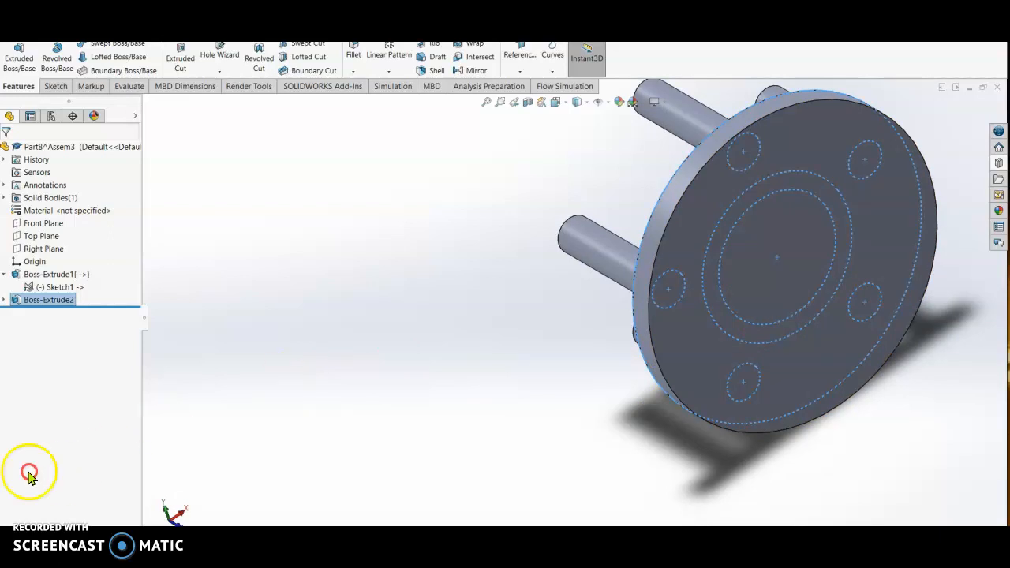
{"action": "right_click", "coordinate": [49, 277]}
{"action": "left_click", "coordinate": [61, 244]}
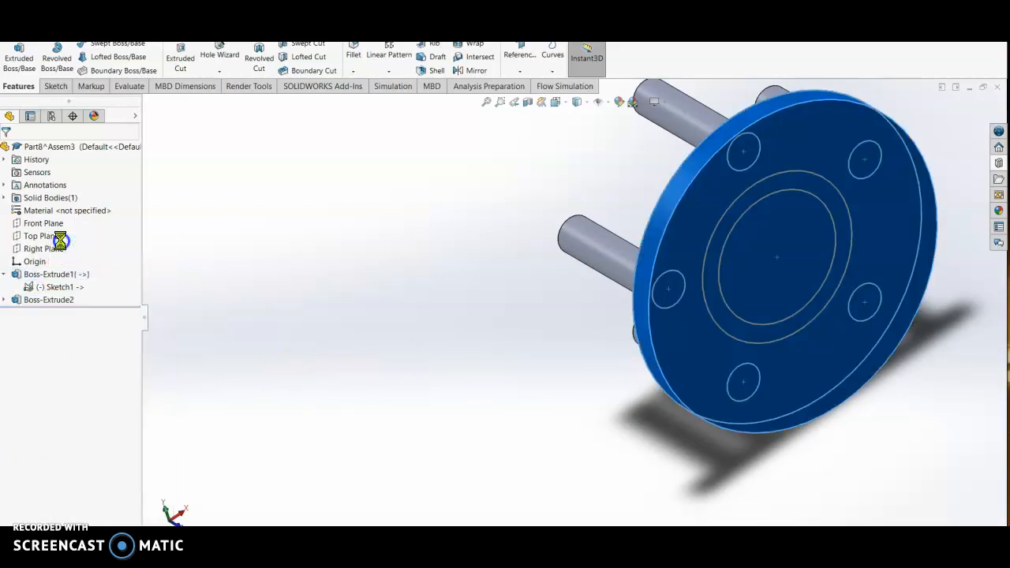
{"action": "left_click", "coordinate": [771, 261]}
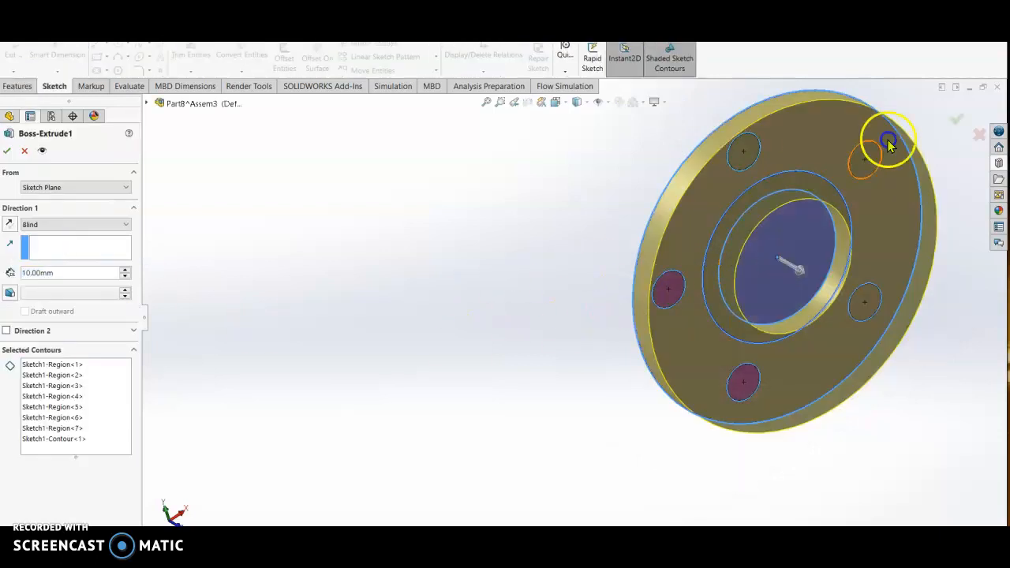
{"action": "middle_click_drag", "start_coordinate": [455, 338], "coordinate": [541, 437]}
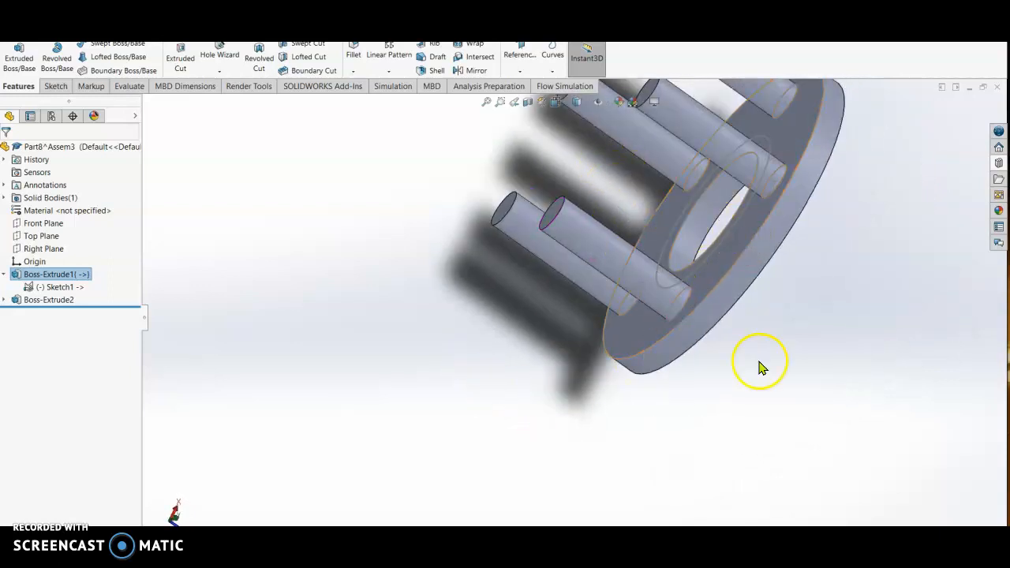
{"action": "middle_click_drag", "start_coordinate": [759, 363], "coordinate": [706, 324]}
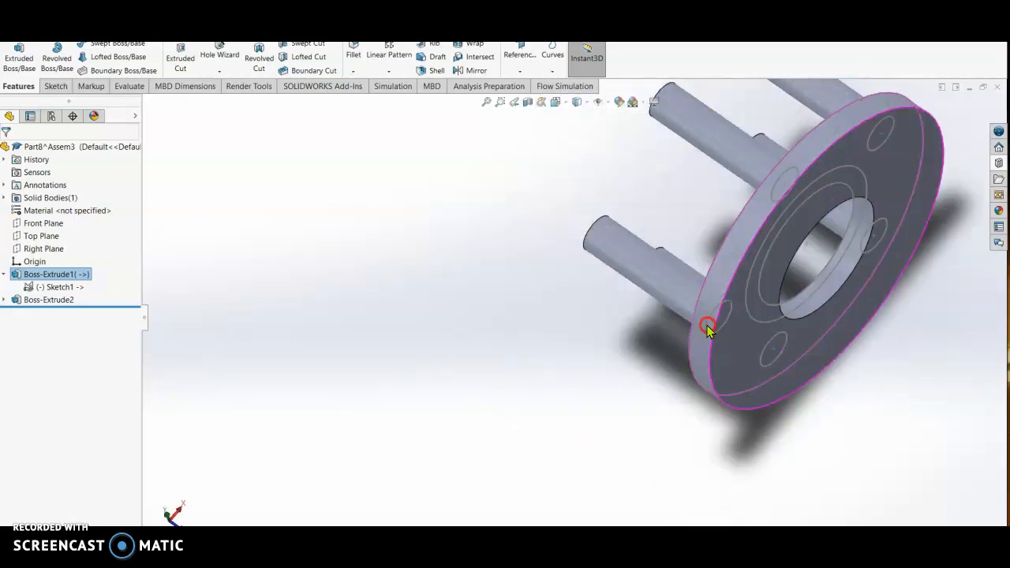
Step: Set up a two-direction blind boss extrusion from the flange sketch with the ring between the two inner circles as contour
{"action": "left_click", "coordinate": [60, 287]}
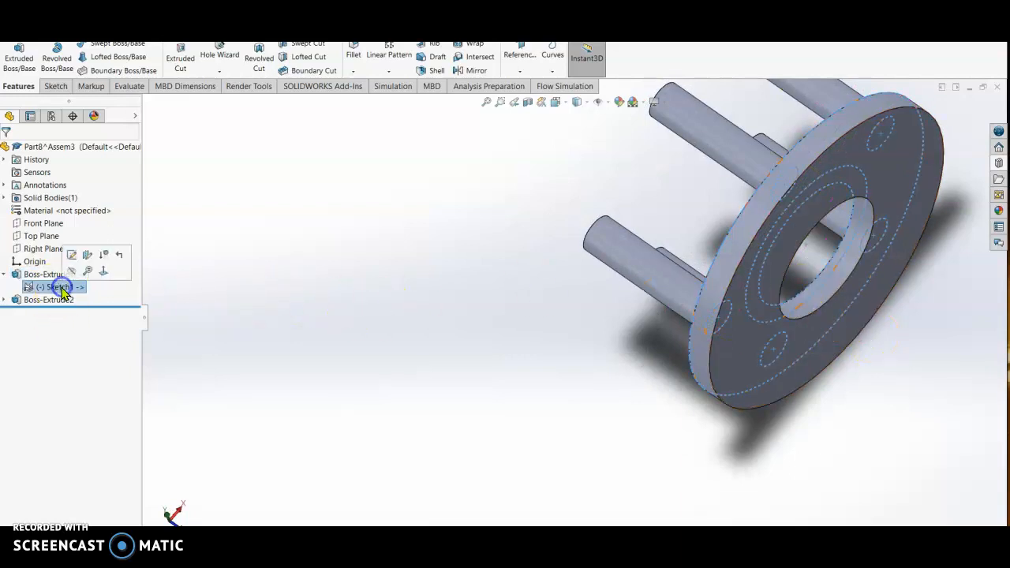
{"action": "left_click", "coordinate": [14, 63]}
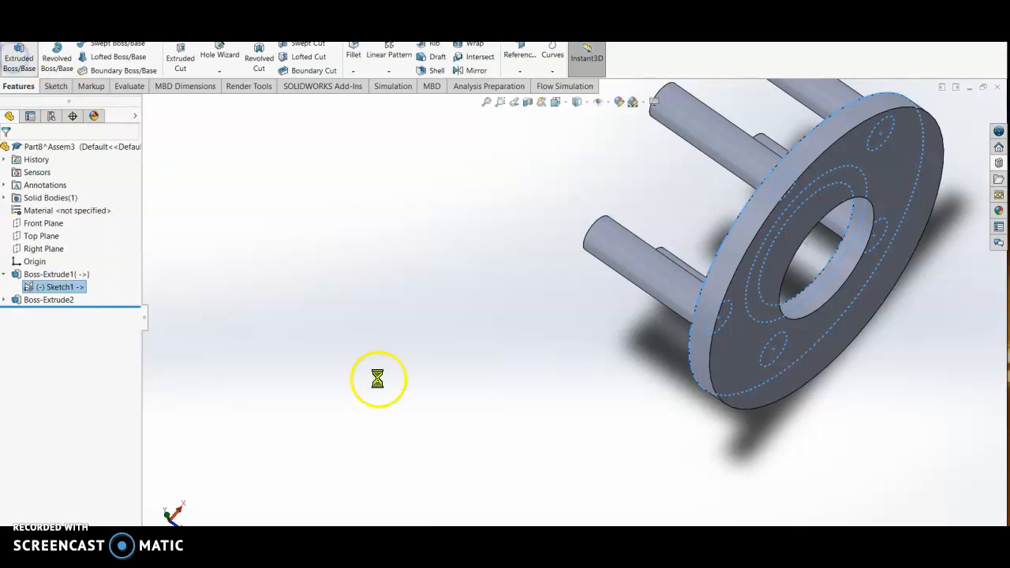
{"action": "left_click", "coordinate": [773, 318]}
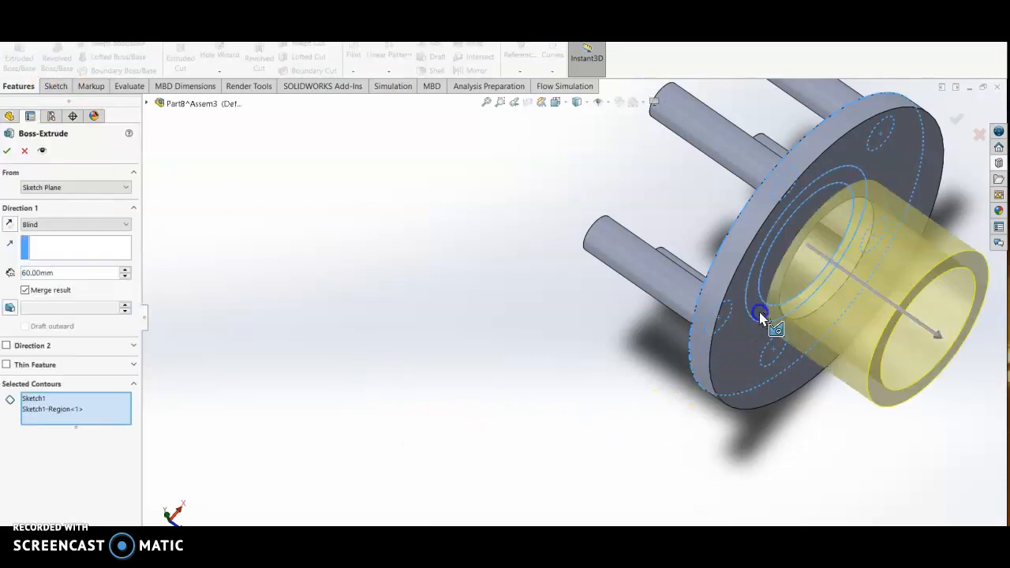
{"action": "middle_click_drag", "start_coordinate": [778, 455], "coordinate": [817, 513]}
{"action": "scroll", "coordinate": [753, 331], "scroll_direction": "down", "scroll_amount": 5}
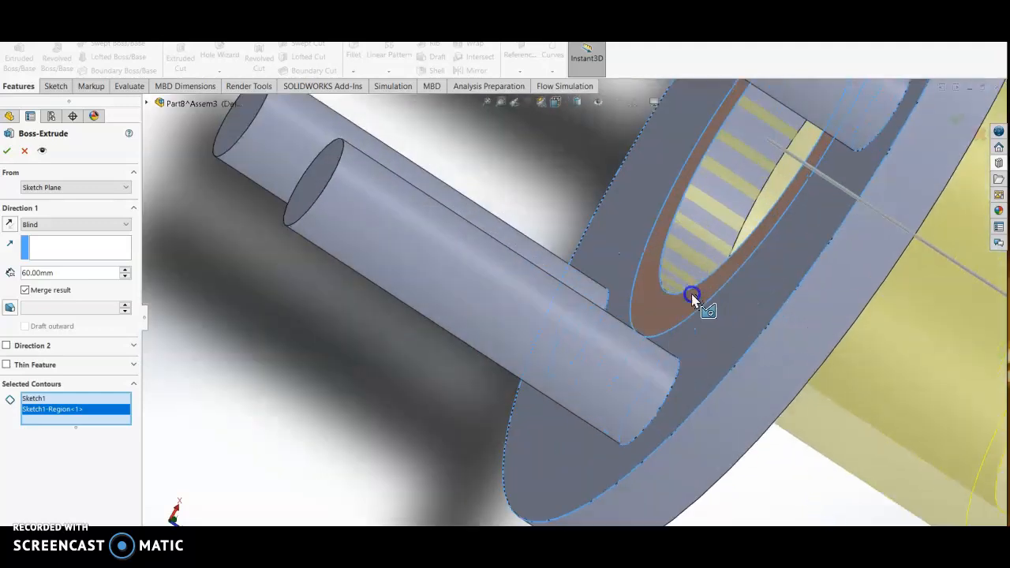
{"action": "left_click", "coordinate": [664, 309]}
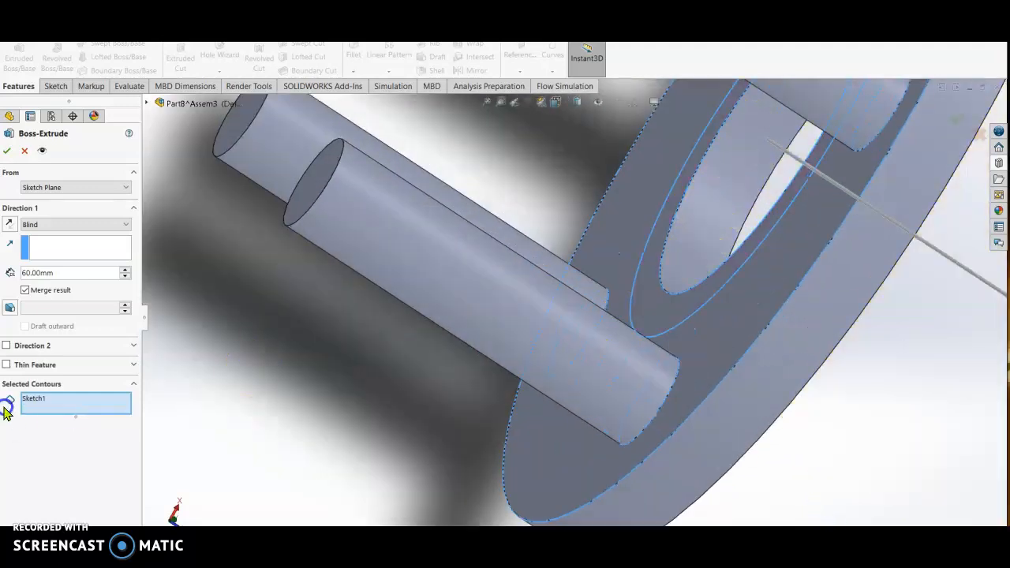
{"action": "left_click", "coordinate": [6, 347]}
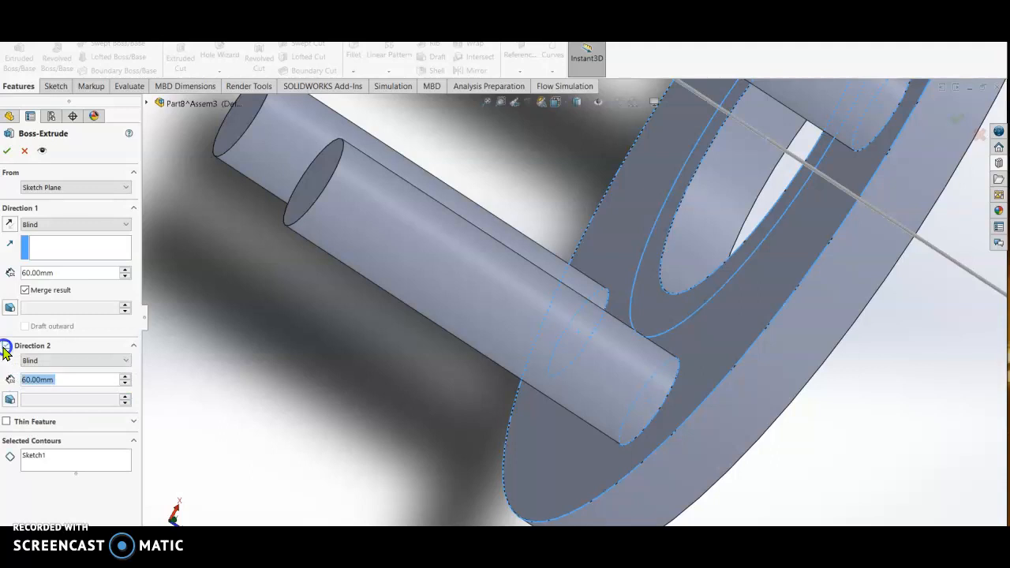
{"action": "middle_click_drag", "start_coordinate": [309, 392], "coordinate": [367, 418]}
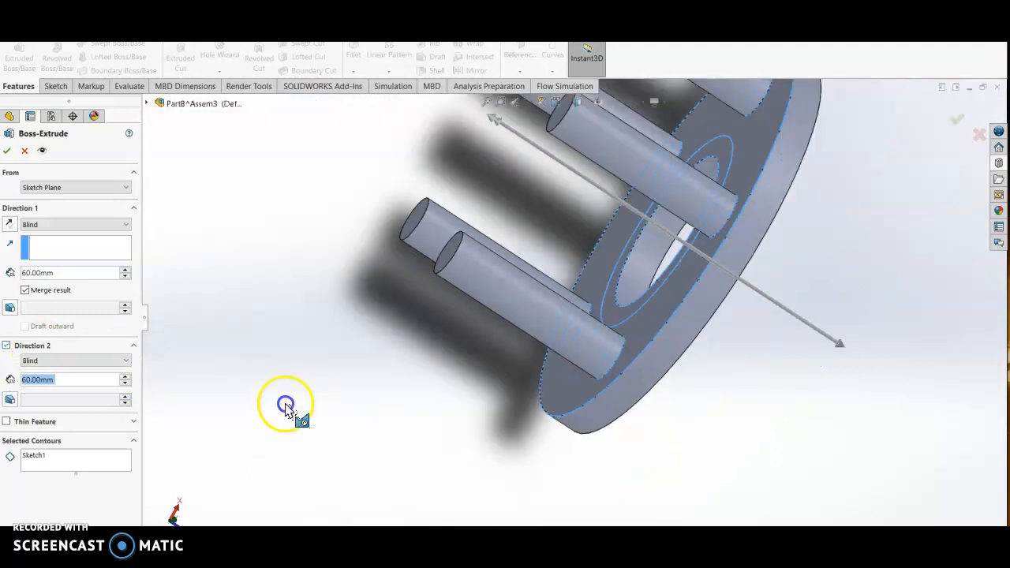
{"action": "middle_click_drag", "start_coordinate": [286, 406], "coordinate": [505, 327]}
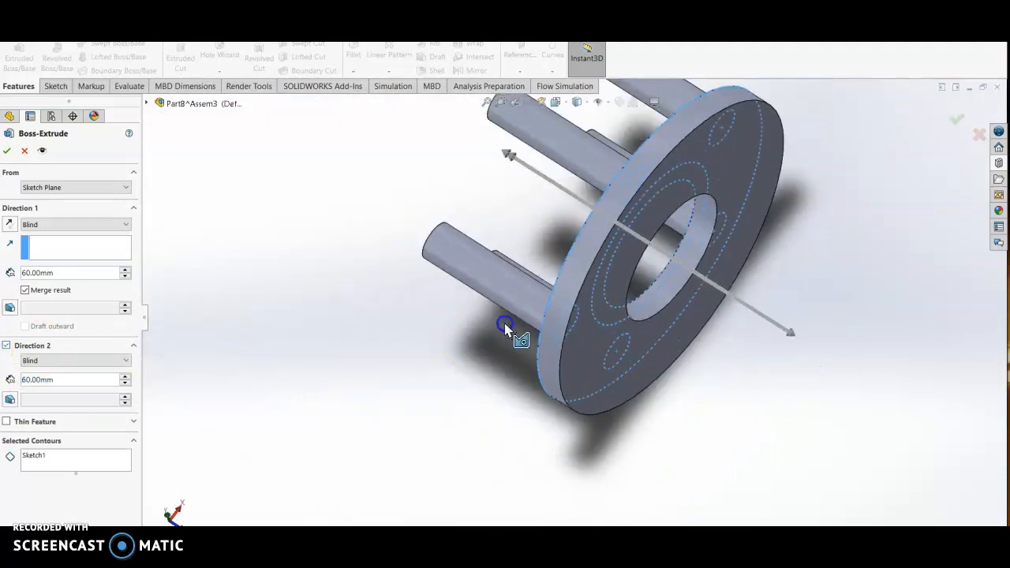
{"action": "left_click", "coordinate": [614, 323]}
Step: Set the ring extrusion's depth to 10 mm on the stud side and 60 mm on the opposite side
{"action": "mouse_move", "coordinate": [396, 429]}
{"action": "middle_mouse_down"}
{"action": "mouse_move", "coordinate": [339, 405]}
{"action": "mouse_move", "coordinate": [352, 422]}
{"action": "middle_mouse_up"}
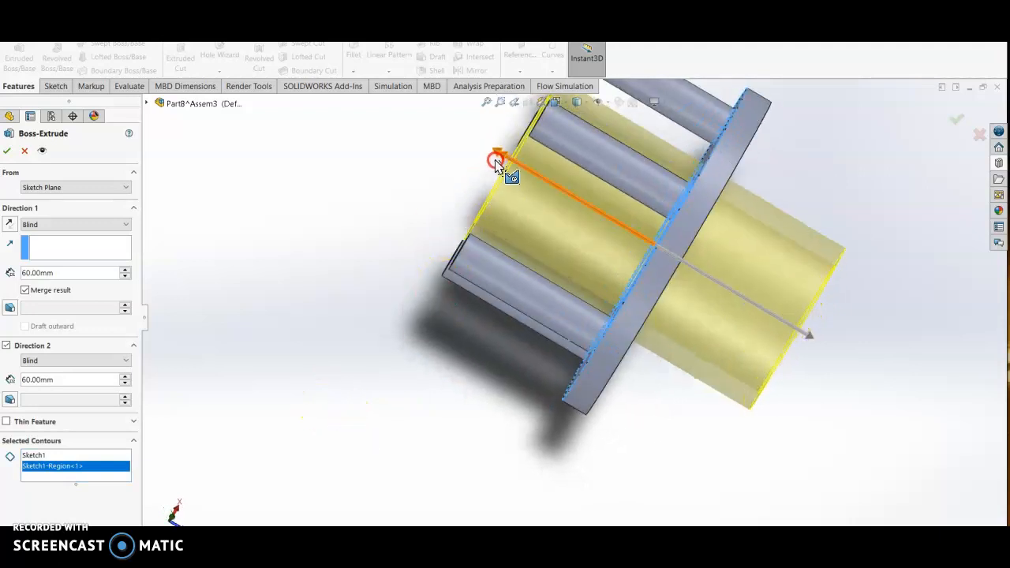
{"action": "left_click_drag", "start_coordinate": [500, 159], "coordinate": [623, 257]}
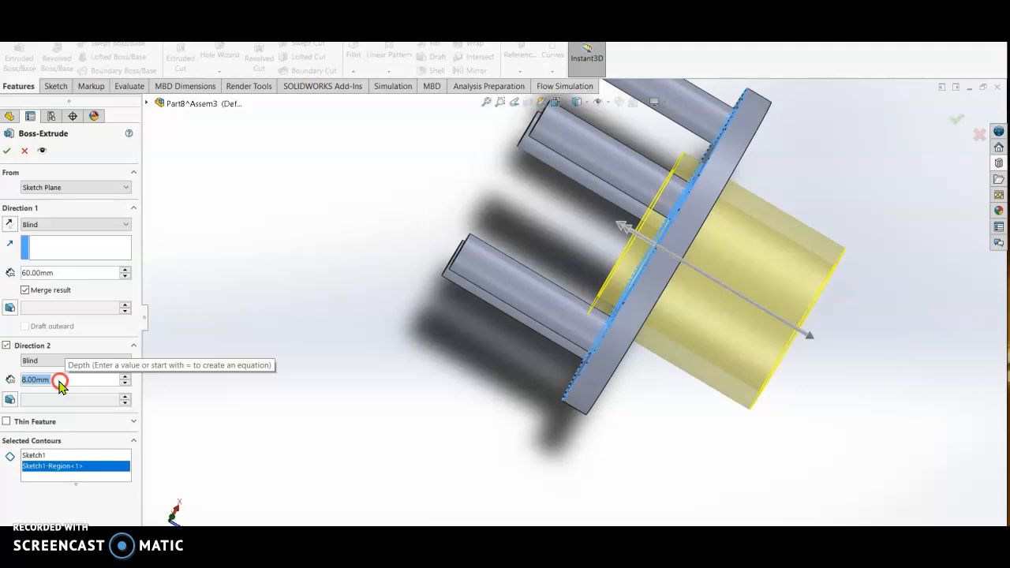
{"action": "type", "text": "10"}
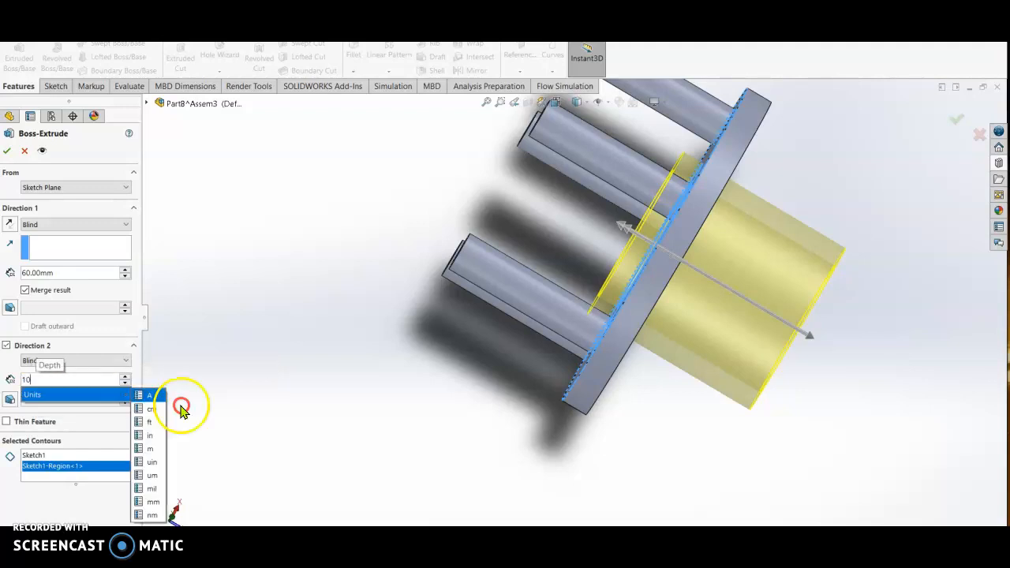
{"action": "left_click", "coordinate": [232, 334]}
{"action": "middle_click_drag", "start_coordinate": [678, 454], "coordinate": [668, 444]}
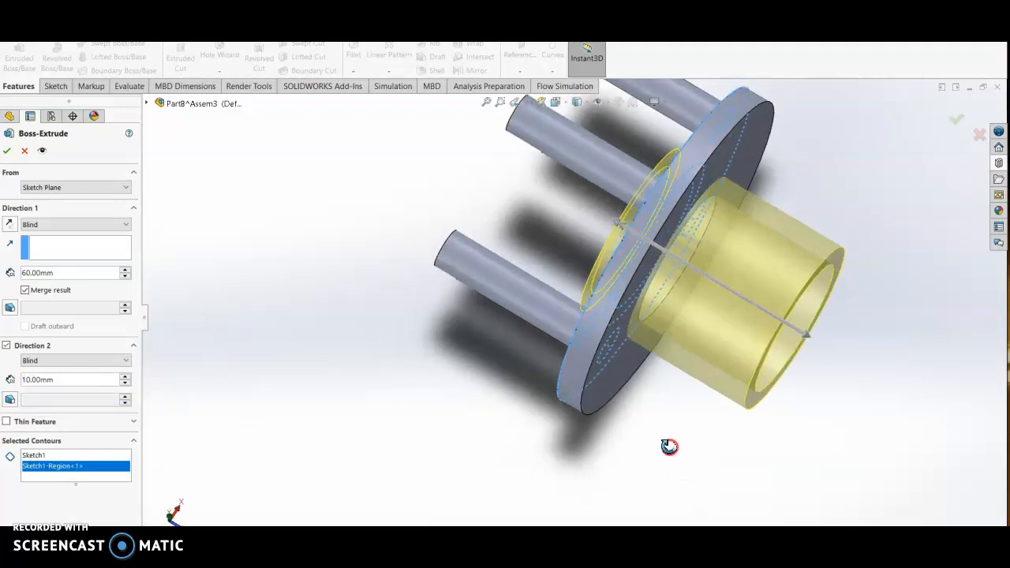
{"action": "left_click", "coordinate": [806, 340]}
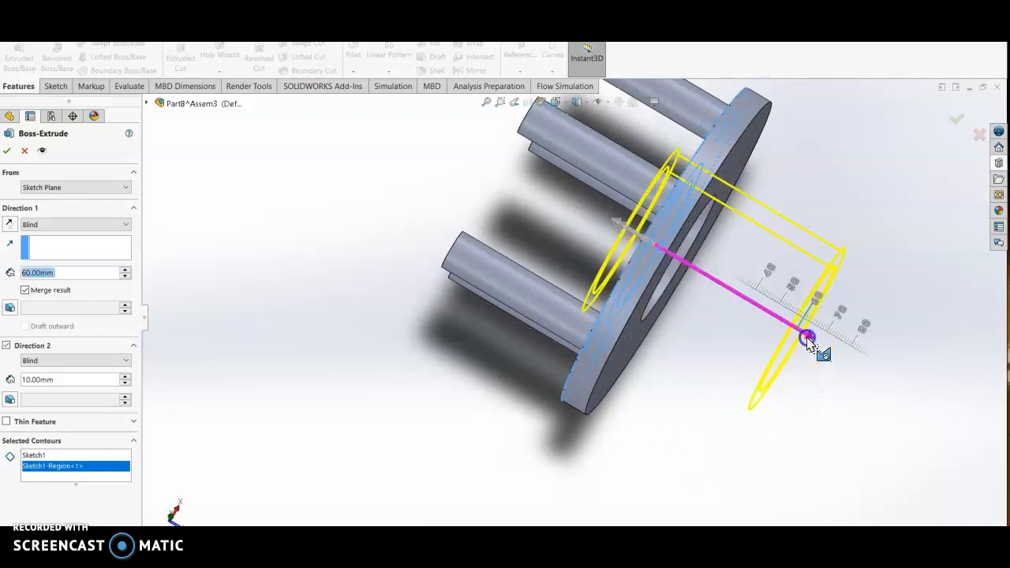
{"action": "left_click_drag", "start_coordinate": [807, 340], "coordinate": [791, 325]}
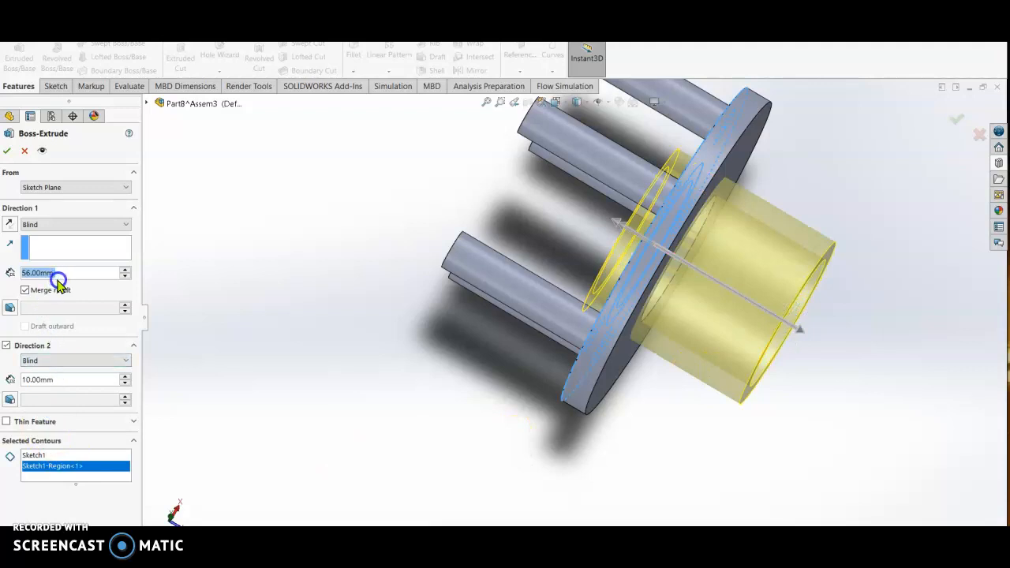
{"action": "type", "text": "60"}
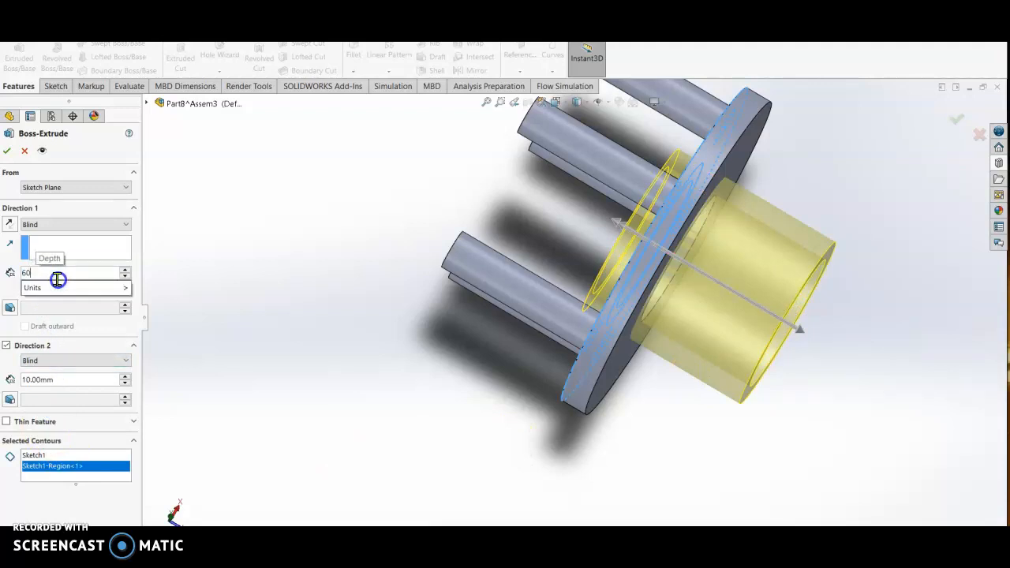